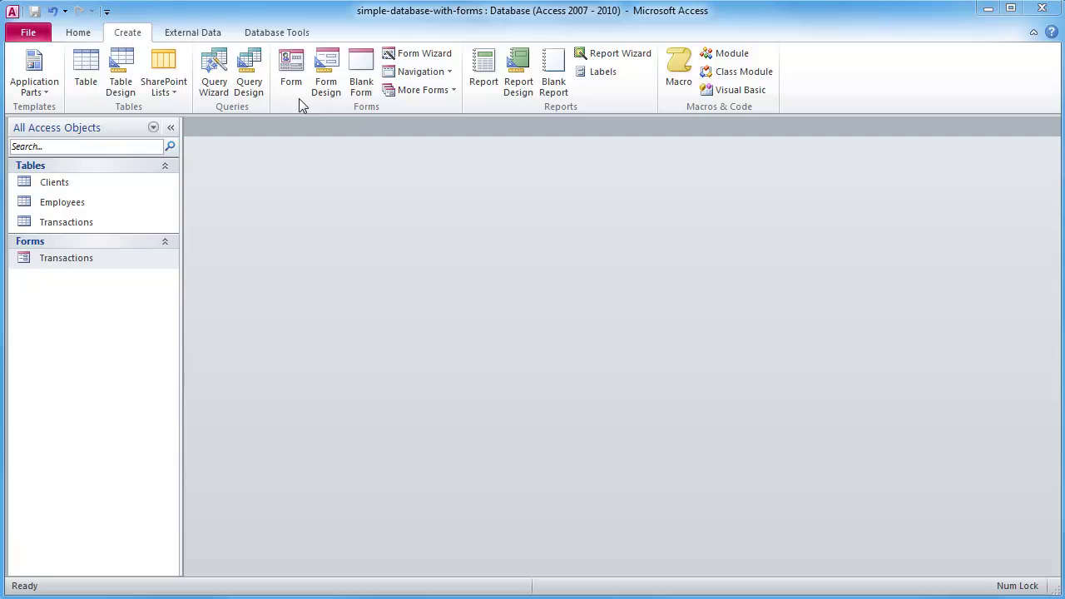
Start a Form Wizard form with all Clients fields, plus TransactionDate and TransactionHours from the Transactions table.
click(421, 59)
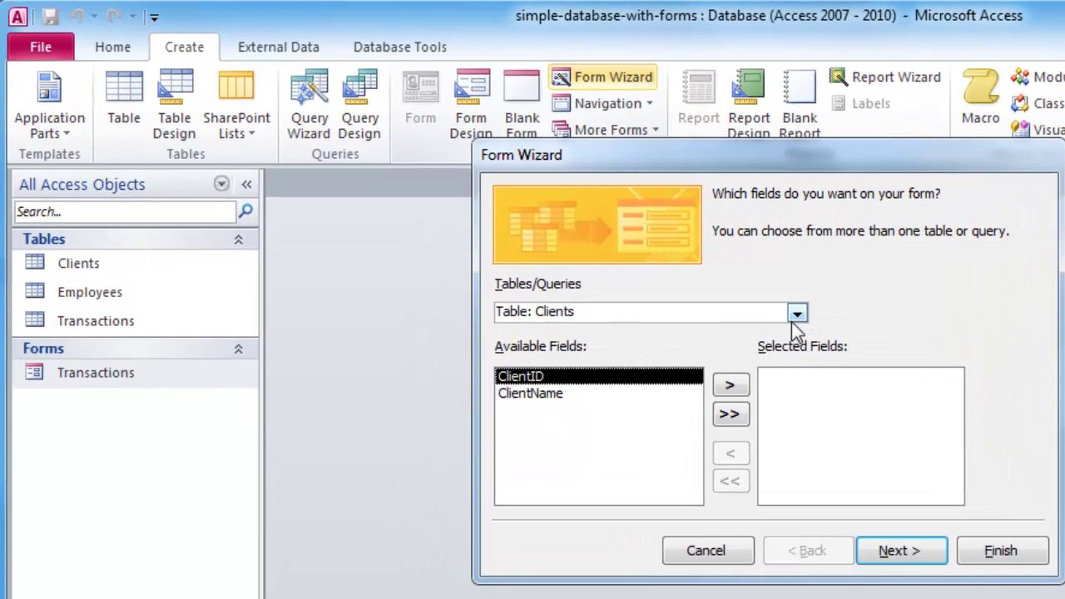
click(730, 415)
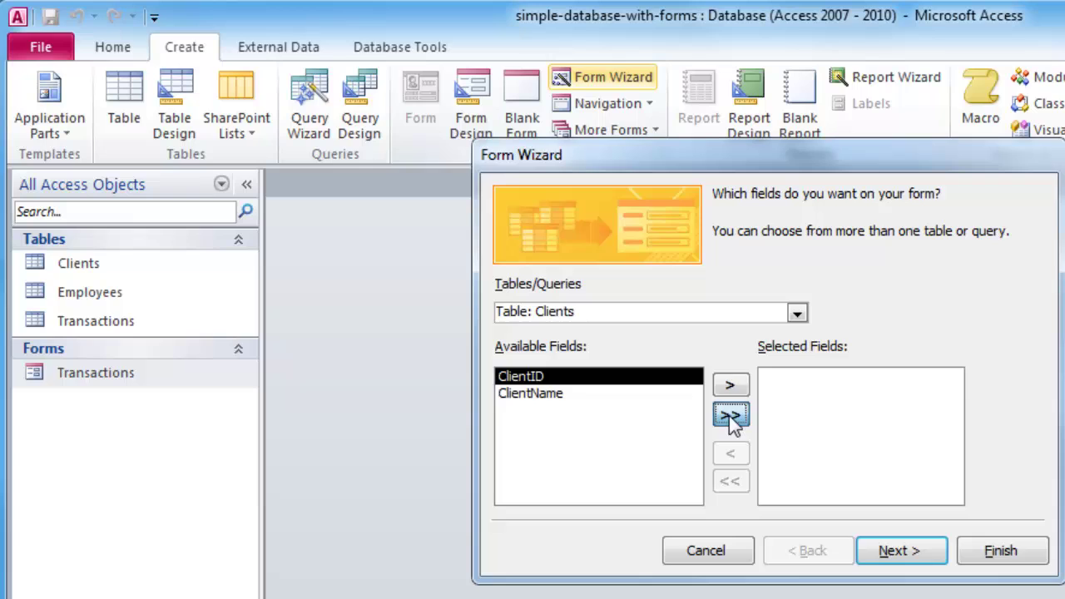
click(797, 313)
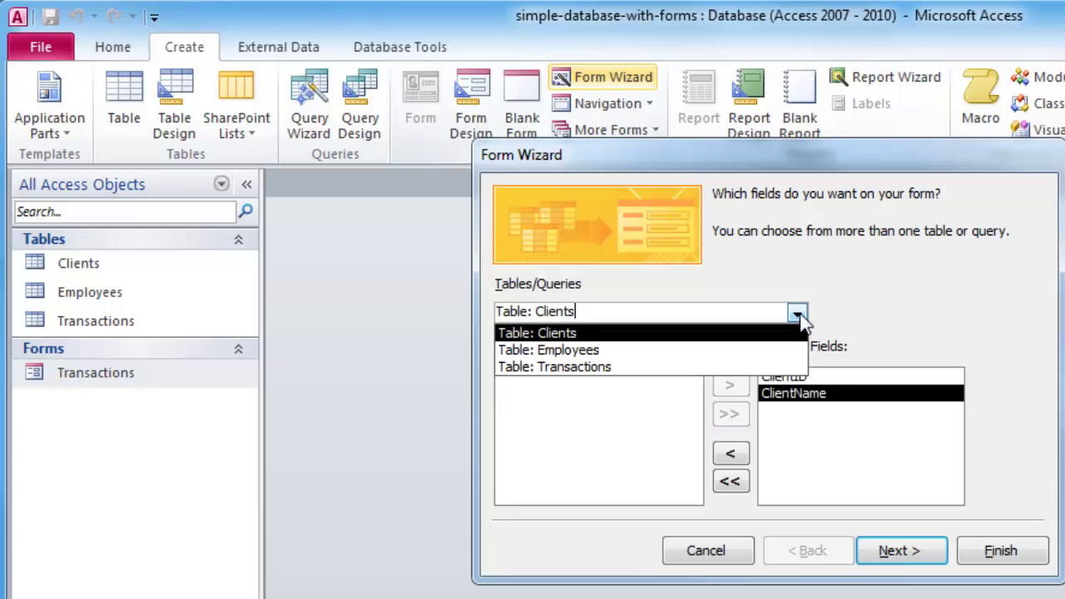
click(577, 368)
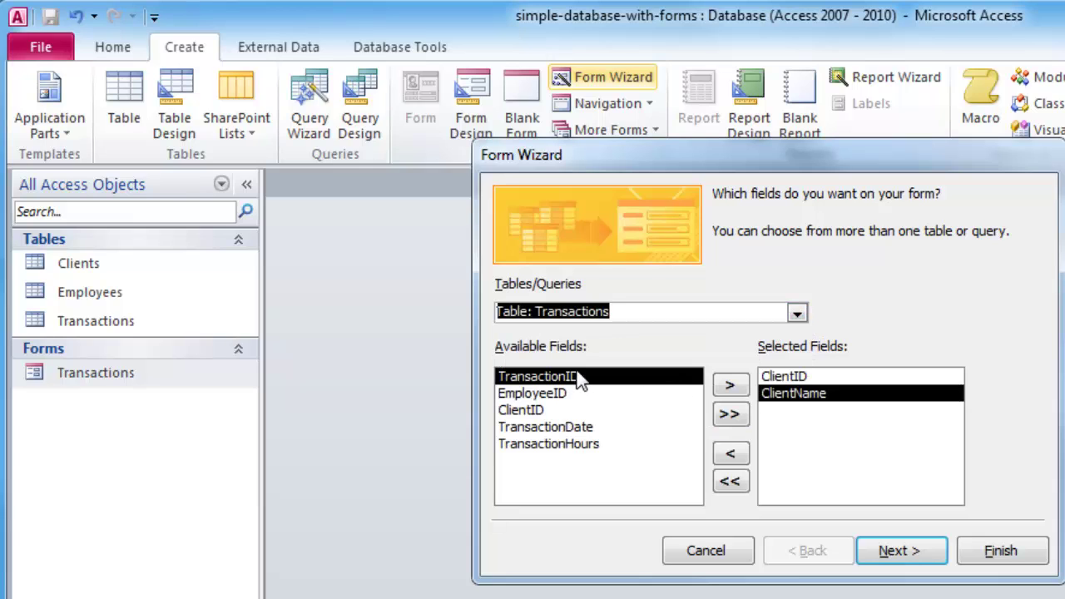
double_click(535, 428)
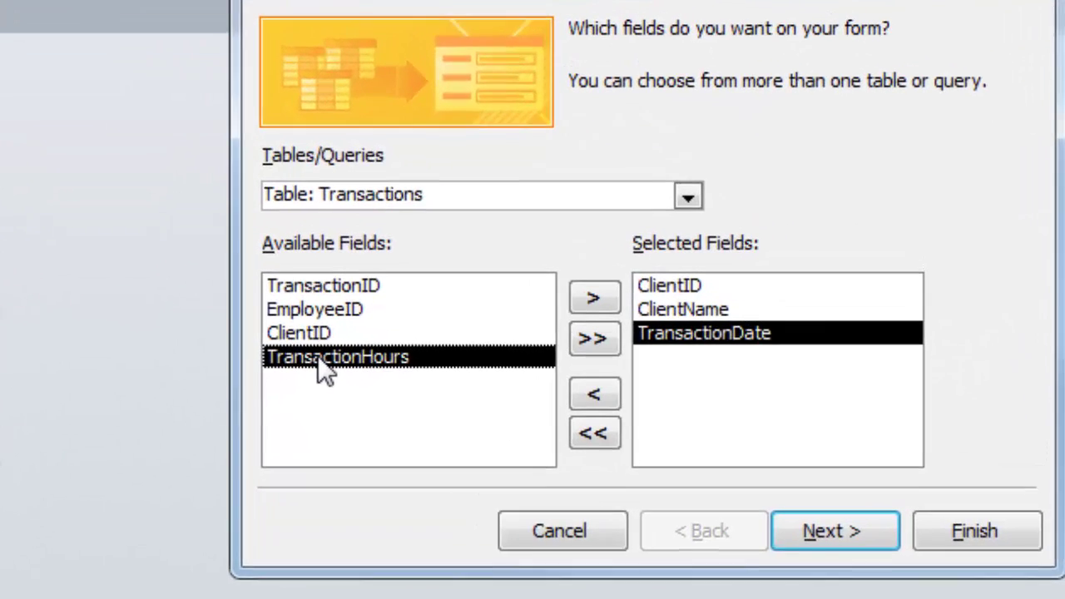
double_click(536, 428)
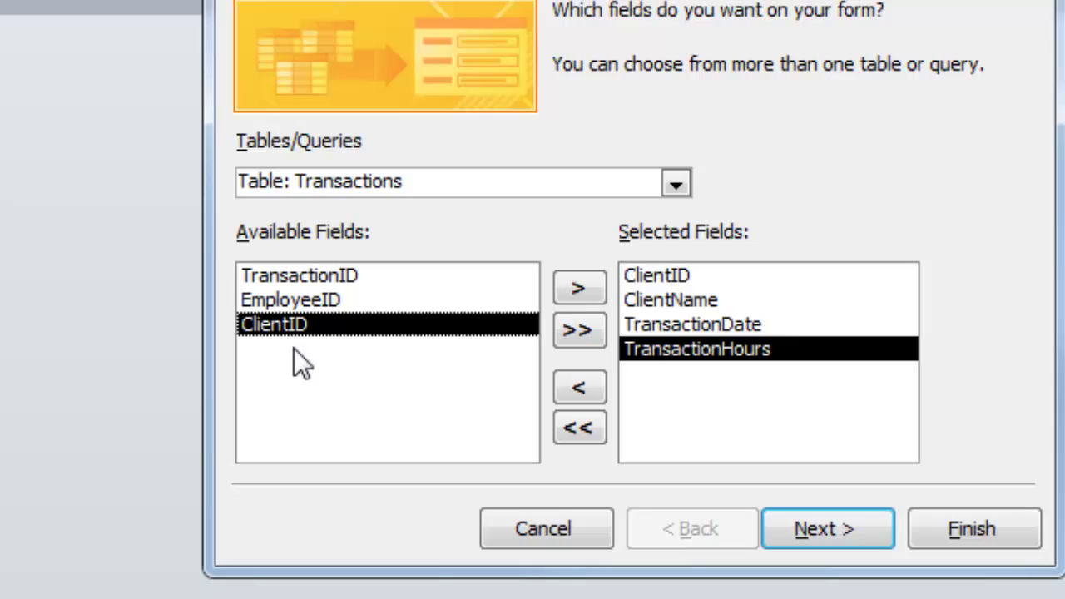
Add EmployeeID and EmployeeWage from the Employees table to the form's selected fields.
click(675, 182)
click(338, 241)
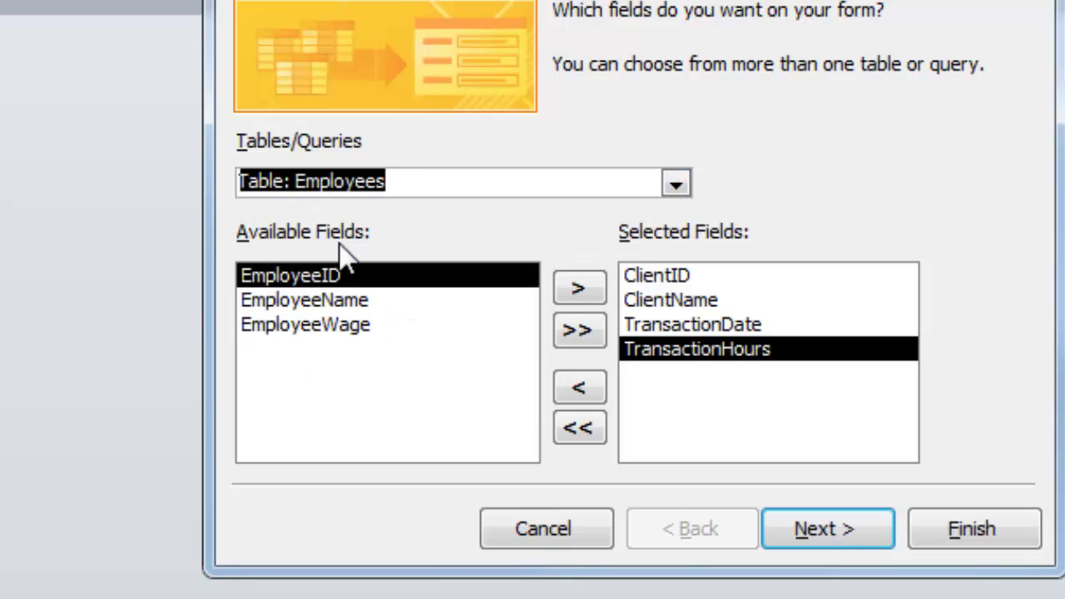
double_click(291, 282)
double_click(295, 302)
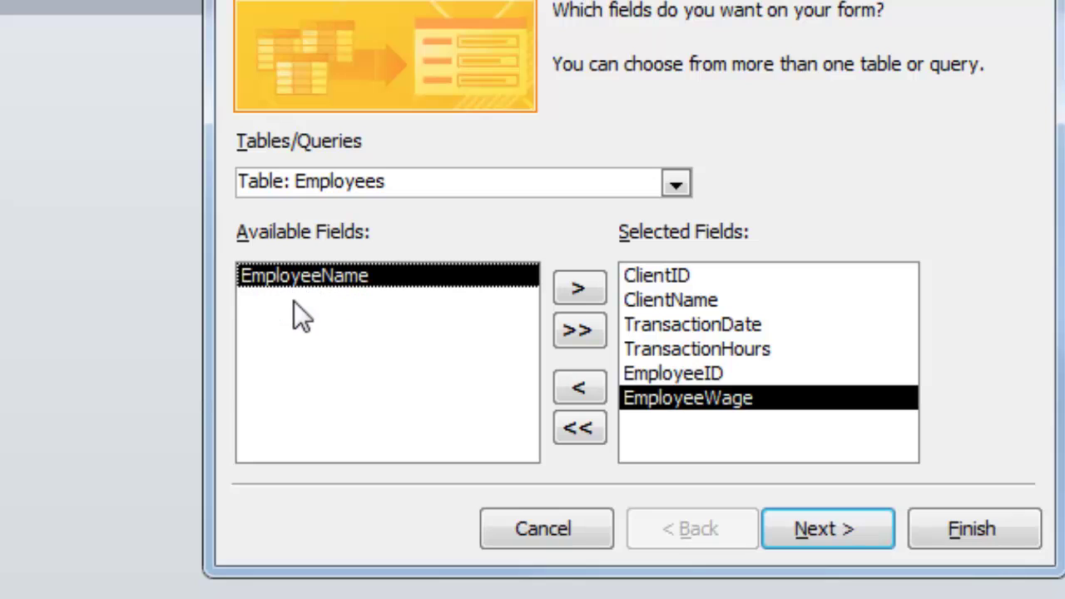
Finish the wizard viewing data by Clients with a Datasheet subform, titled Clients and Transactions Subform, opening the form to view information.
click(821, 538)
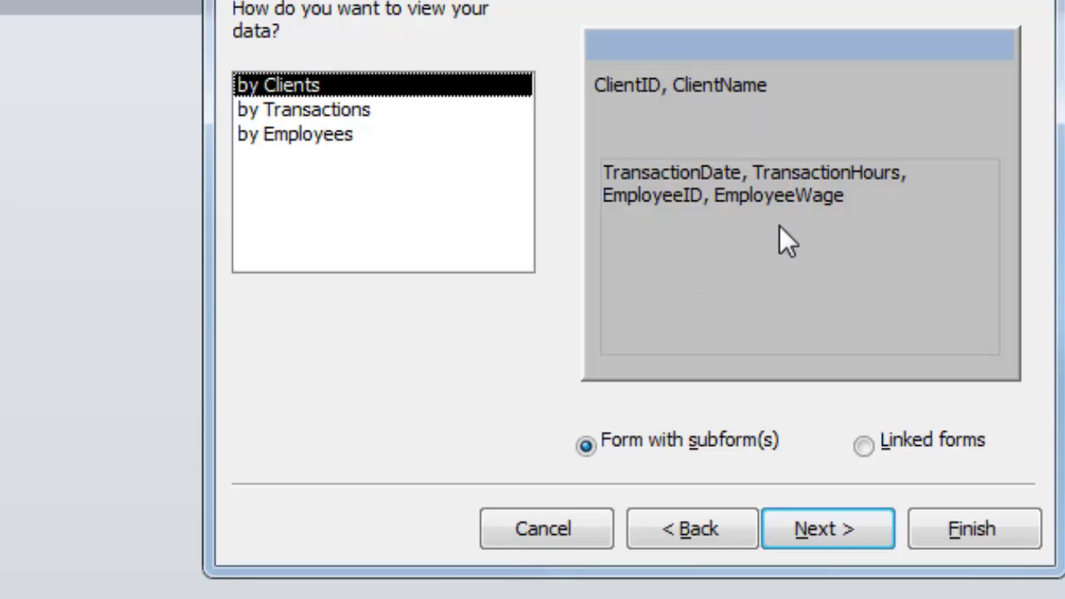
click(816, 528)
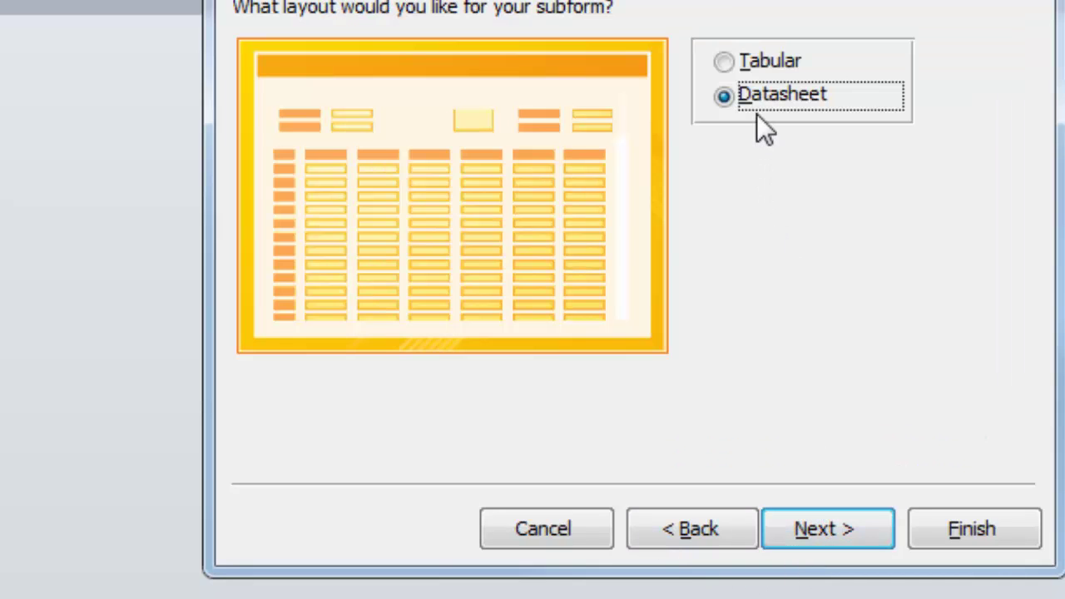
click(821, 529)
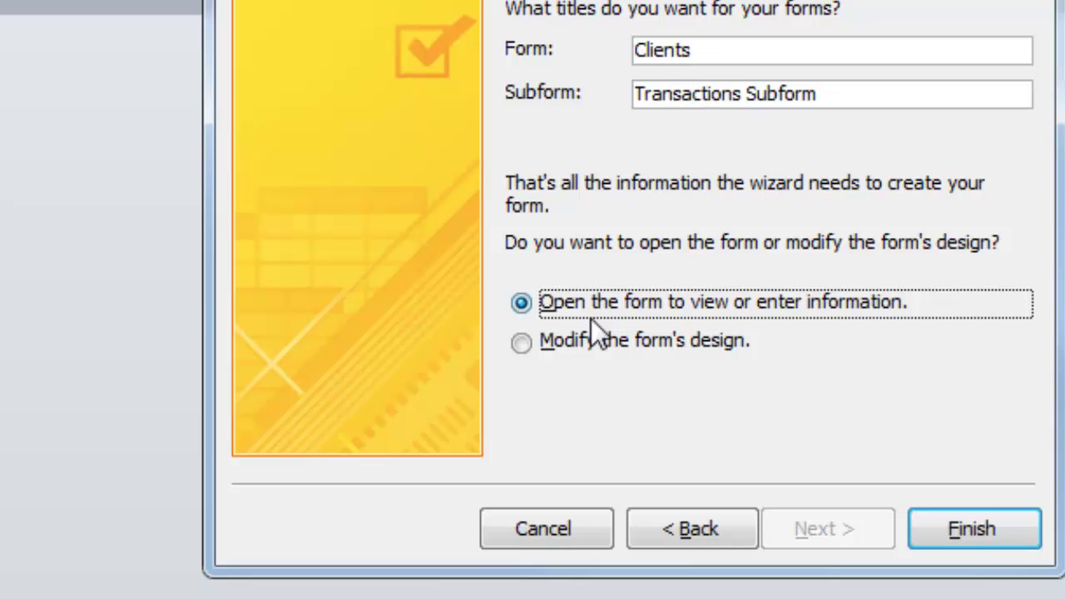
click(972, 535)
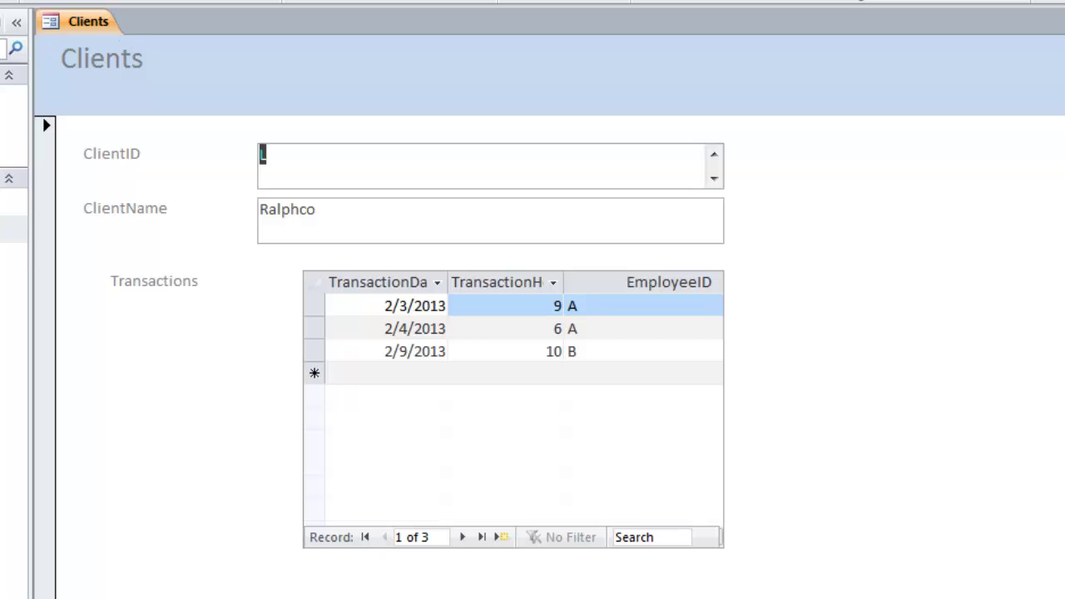
In Design view, widen the Clients form to about 8.5 inches and its Transactions subform to about 6.07 inches.
key(alt+h)
key(w)
key(d)
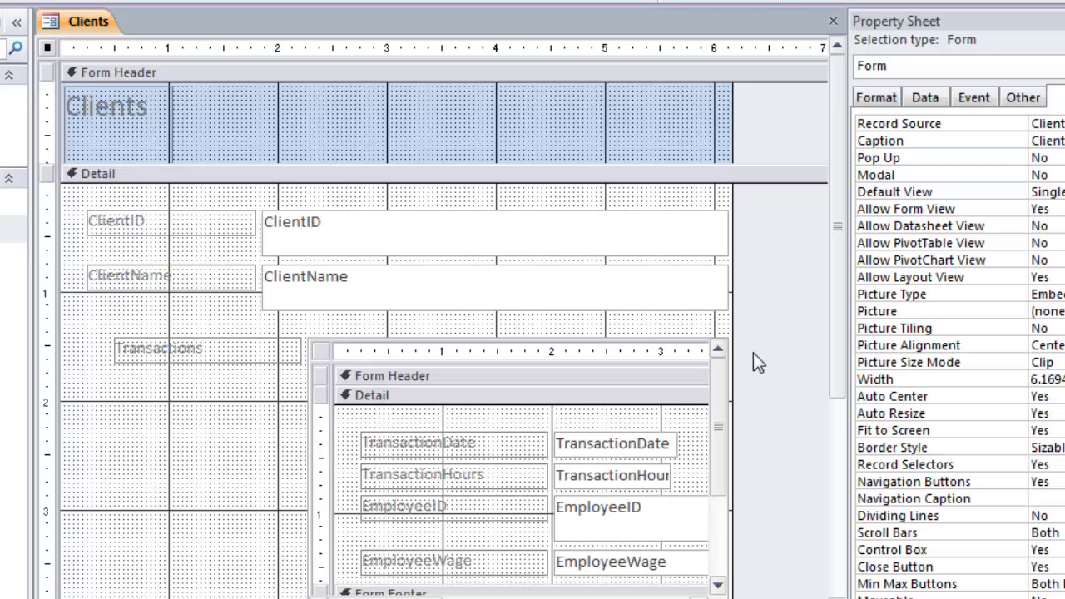
scroll(544, 157, right, 3)
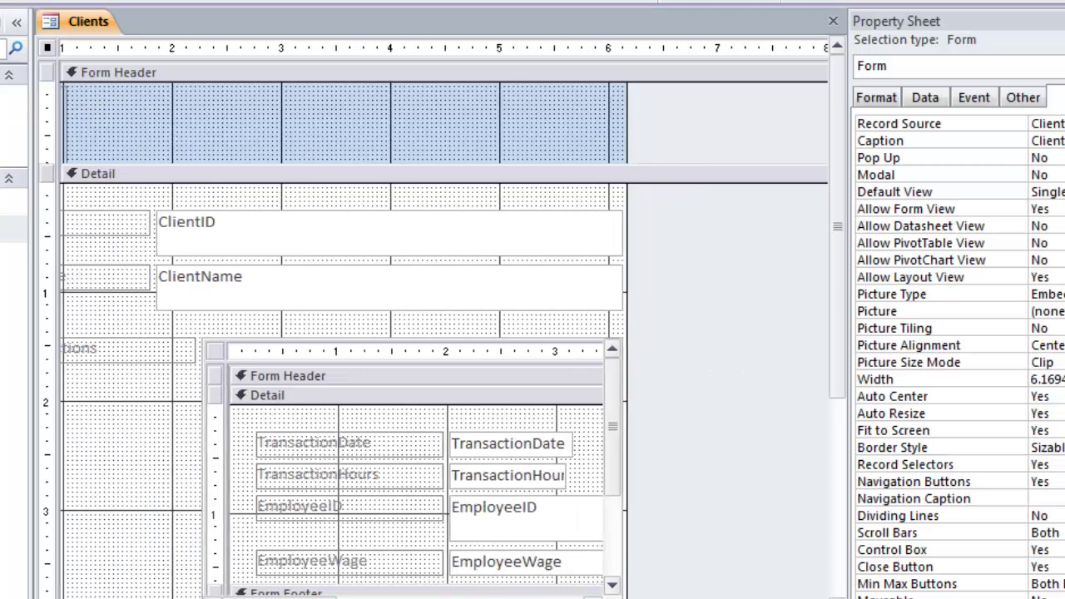
drag(569, 189, 819, 191)
click(494, 348)
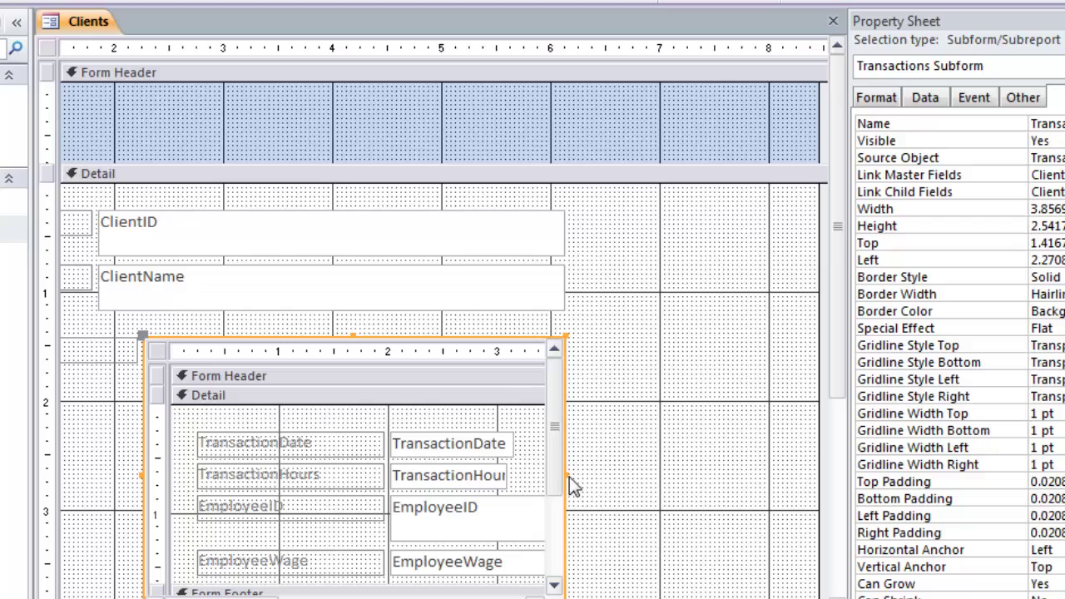
drag(565, 476, 810, 466)
In Form view, narrow the subform's EmployeeID and EmployeeWage columns to fit their data, and browse through the client records.
key(F5)
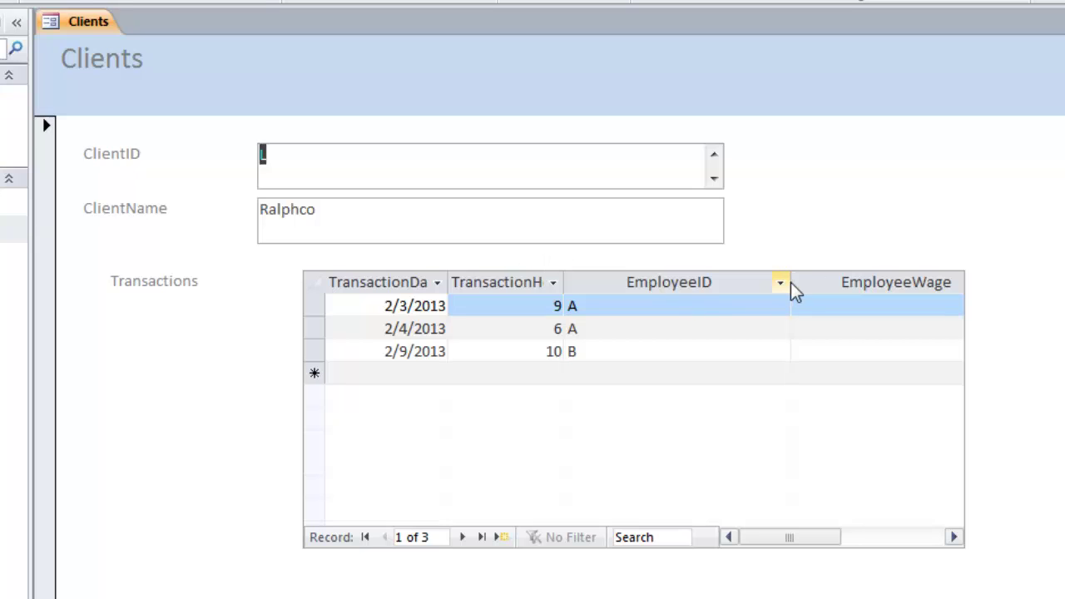
drag(791, 281, 615, 282)
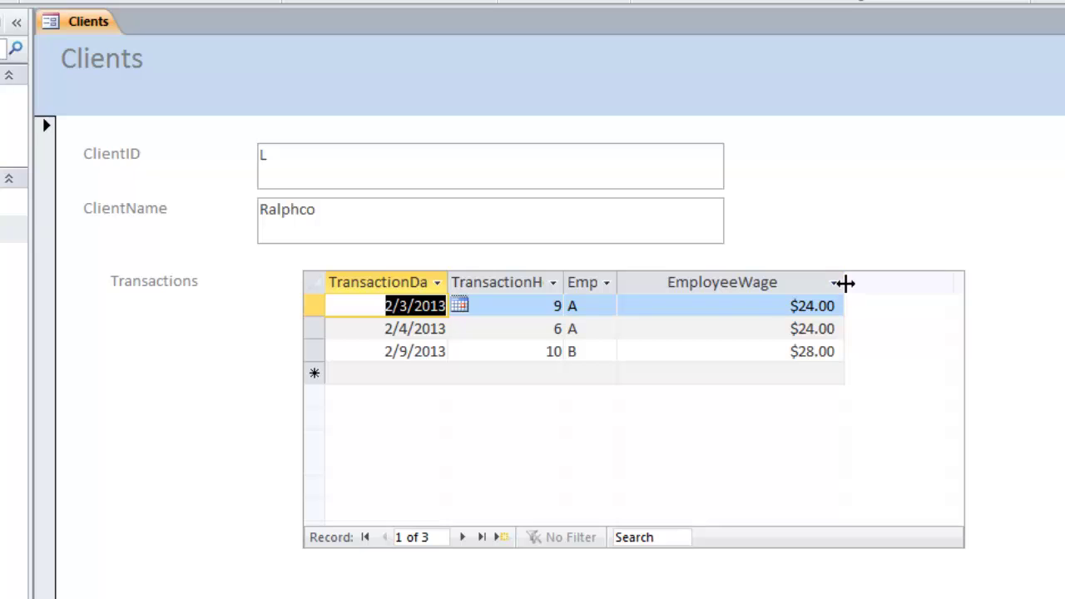
drag(844, 283, 701, 286)
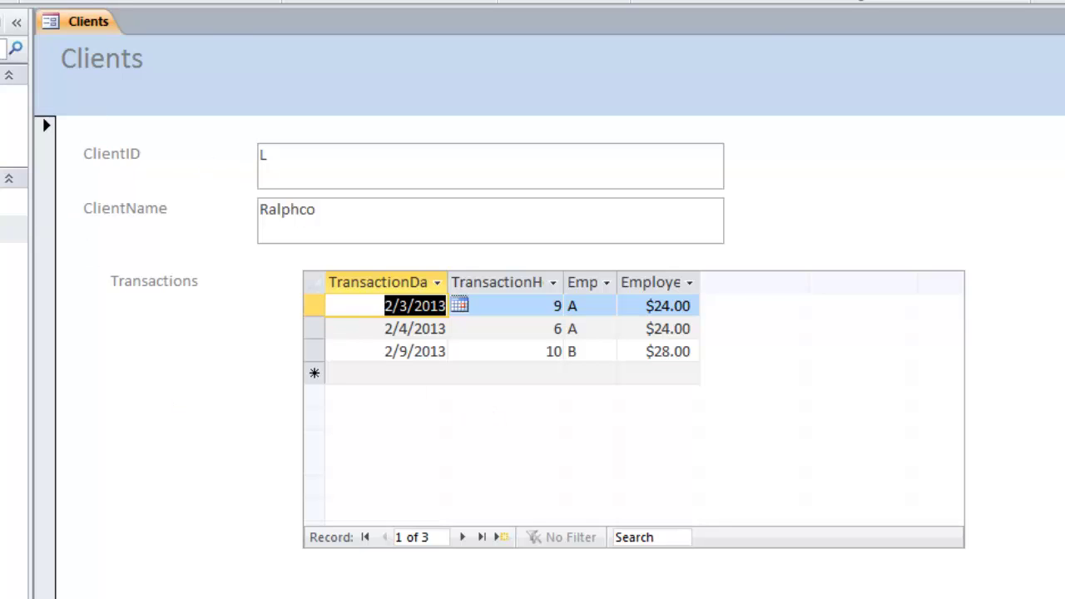
key(Page_Down)
key(Page_Down)
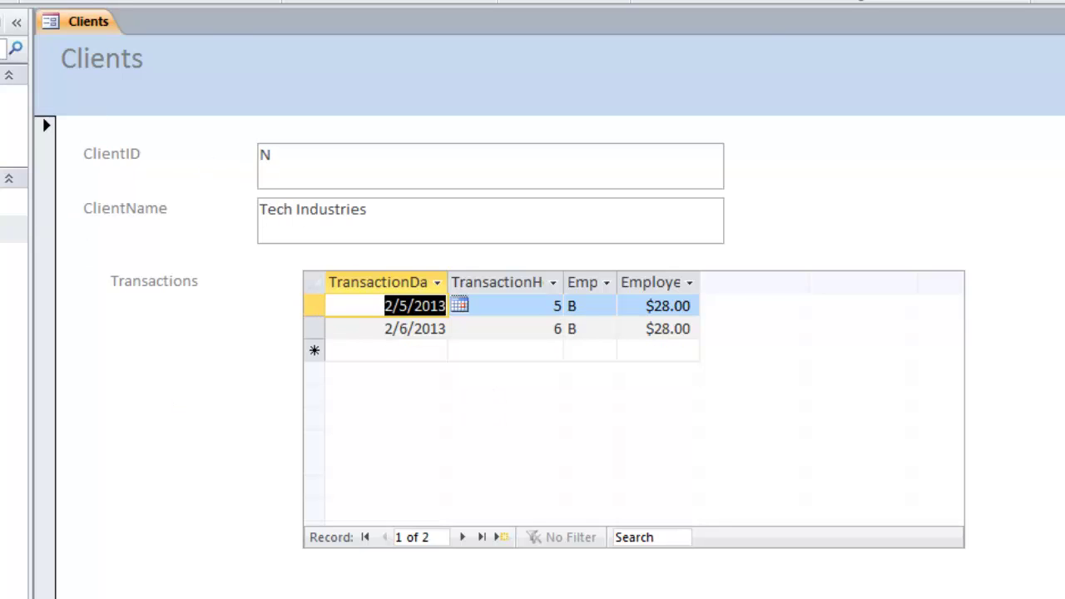
key(Page_Up)
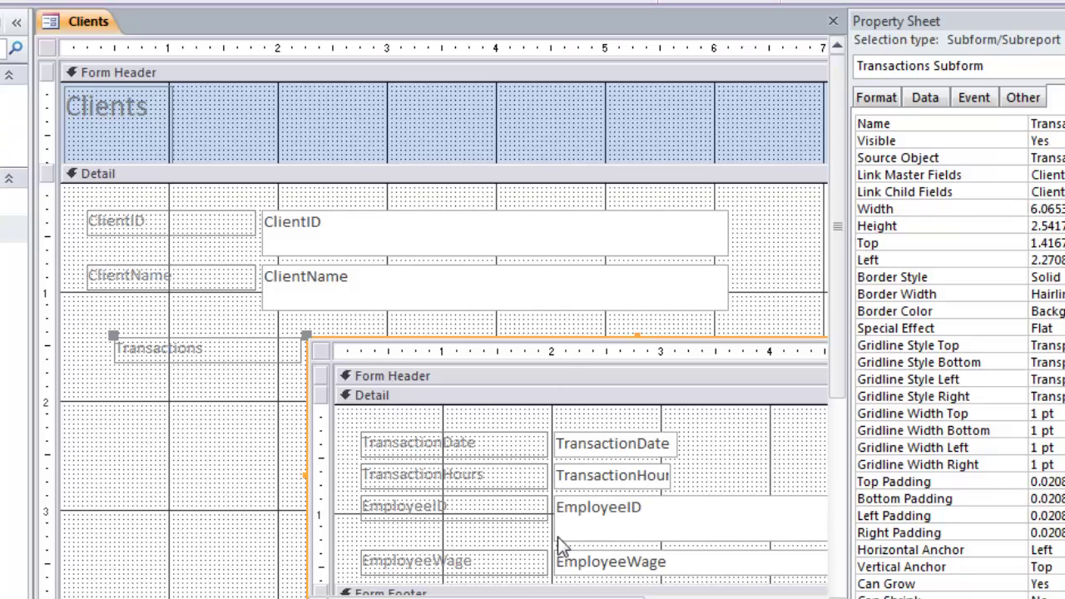
In Design view, expand the subform's Form Footer to about 0.8 inches high and draw a text box about 2.5 by 0.4 inches there.
click(703, 459)
scroll(704, 457, down, 3)
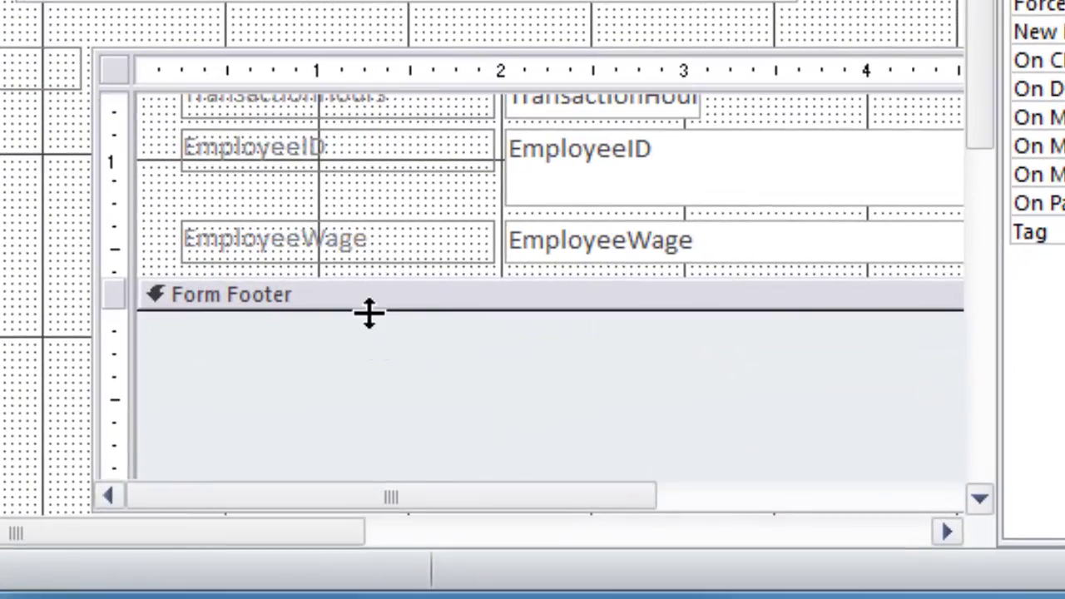
drag(369, 313, 389, 454)
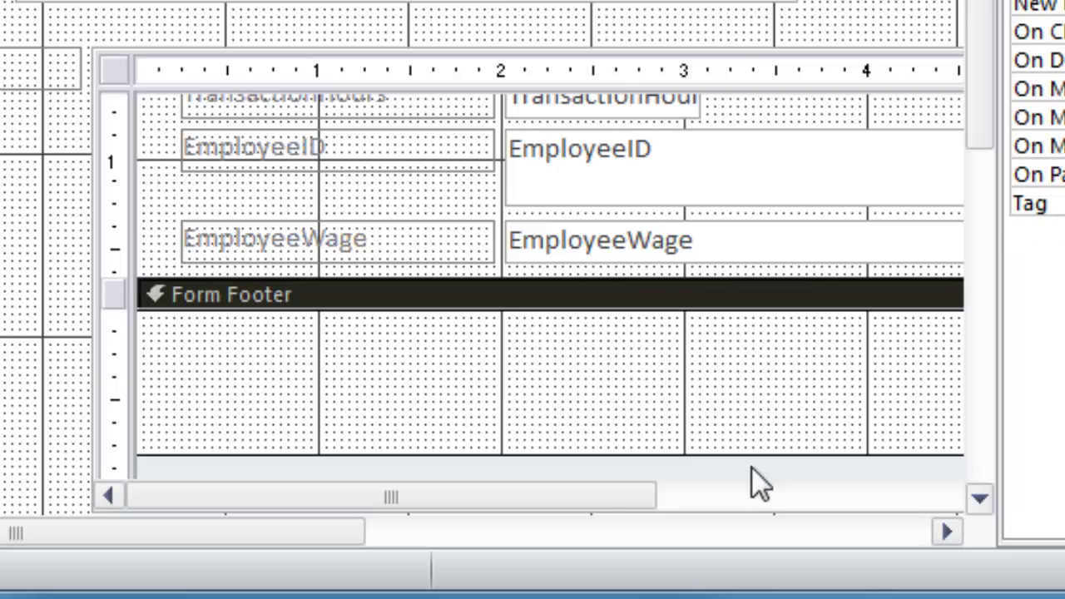
drag(565, 497, 646, 496)
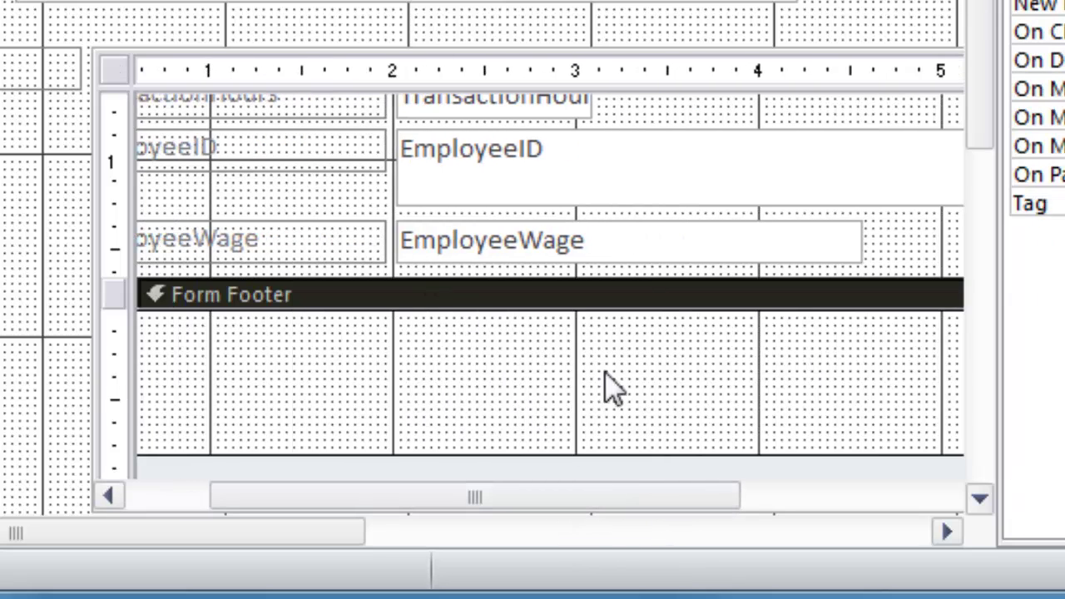
click(541, 0)
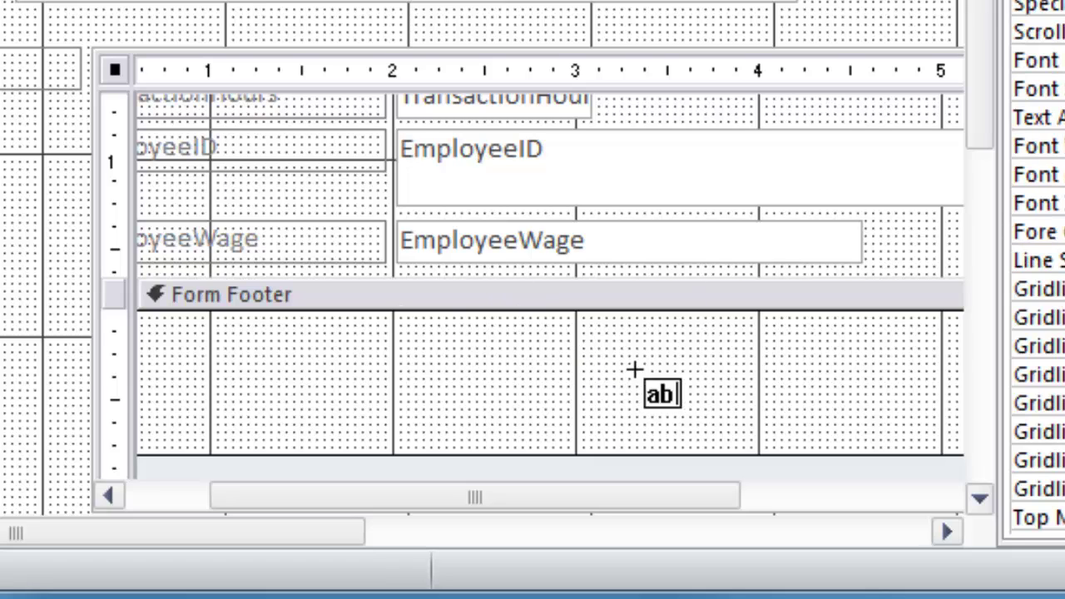
drag(400, 341, 851, 408)
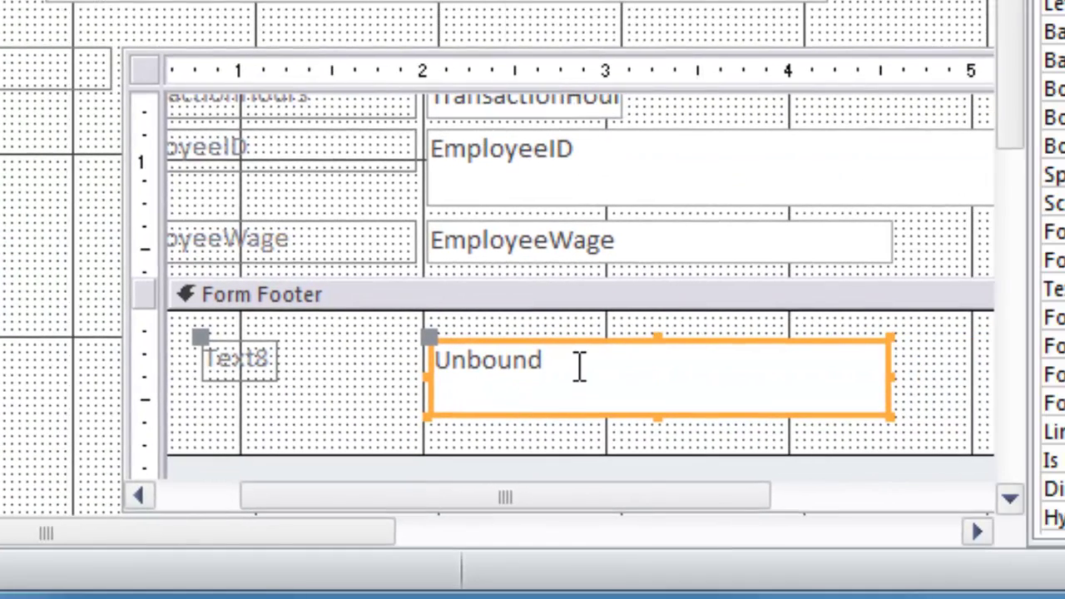
Enter the expression =sum([EmployeeWage]*[TransactionHours]) in the subform footer's unbound text box and leave the box selected.
drag(1015, 48, 1022, 183)
click(423, 532)
click(331, 250)
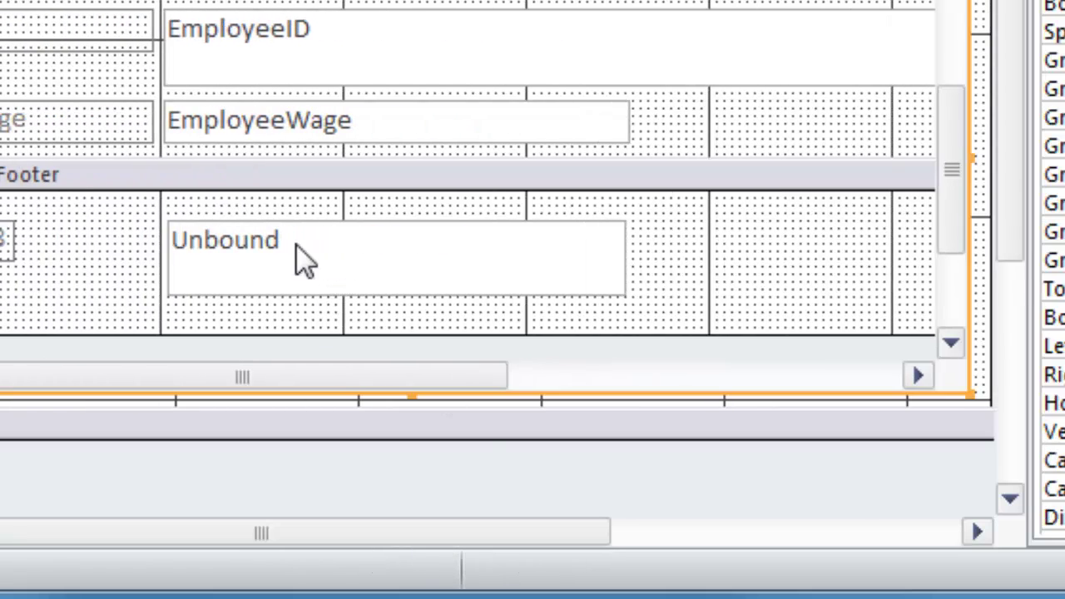
click(266, 249)
click(154, 238)
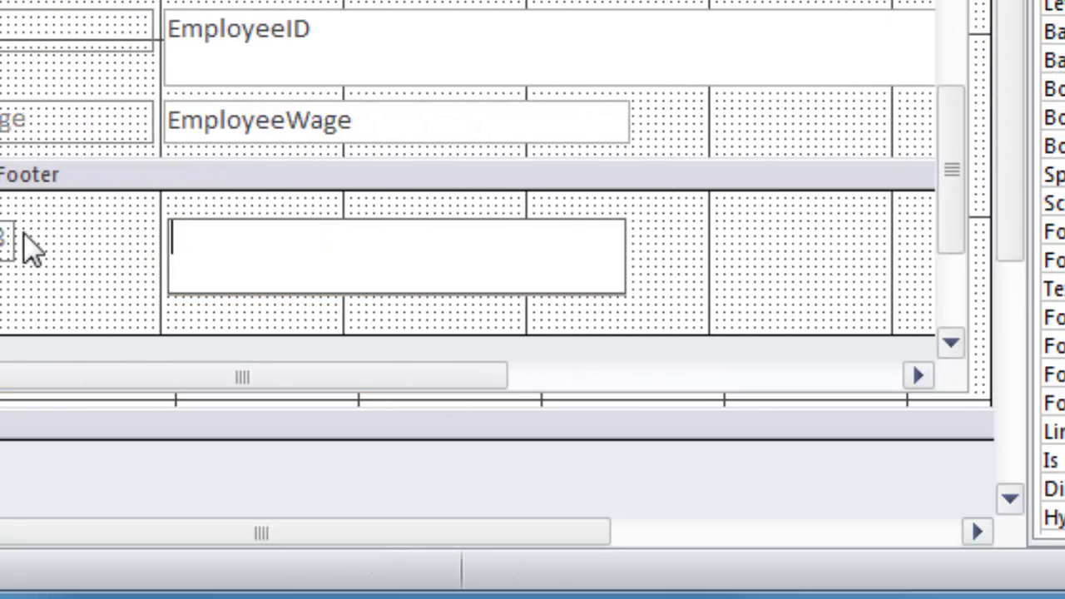
text(=sum)
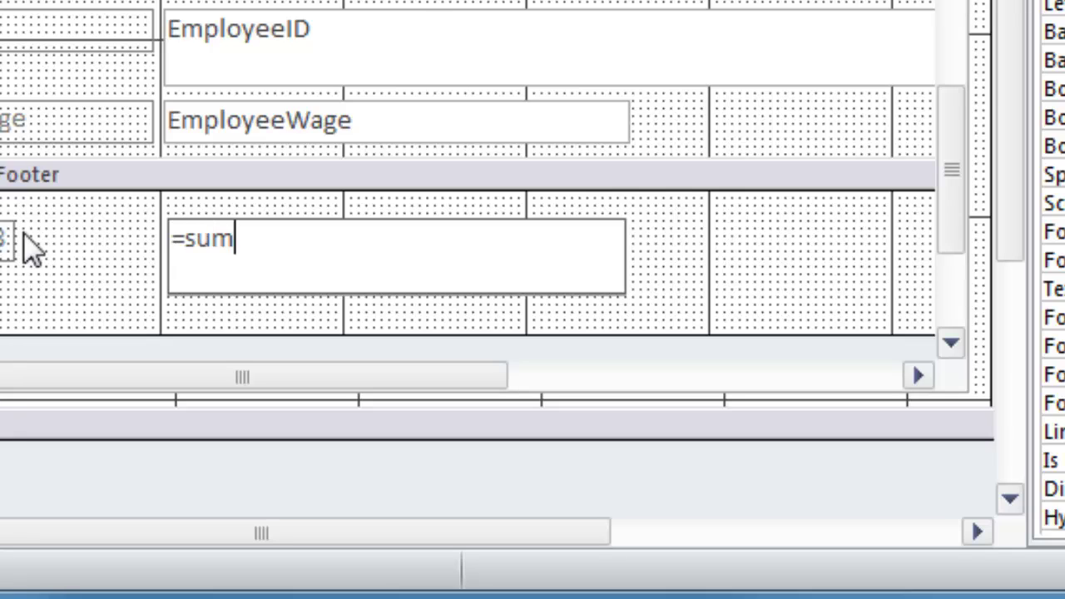
text(())
click(245, 240)
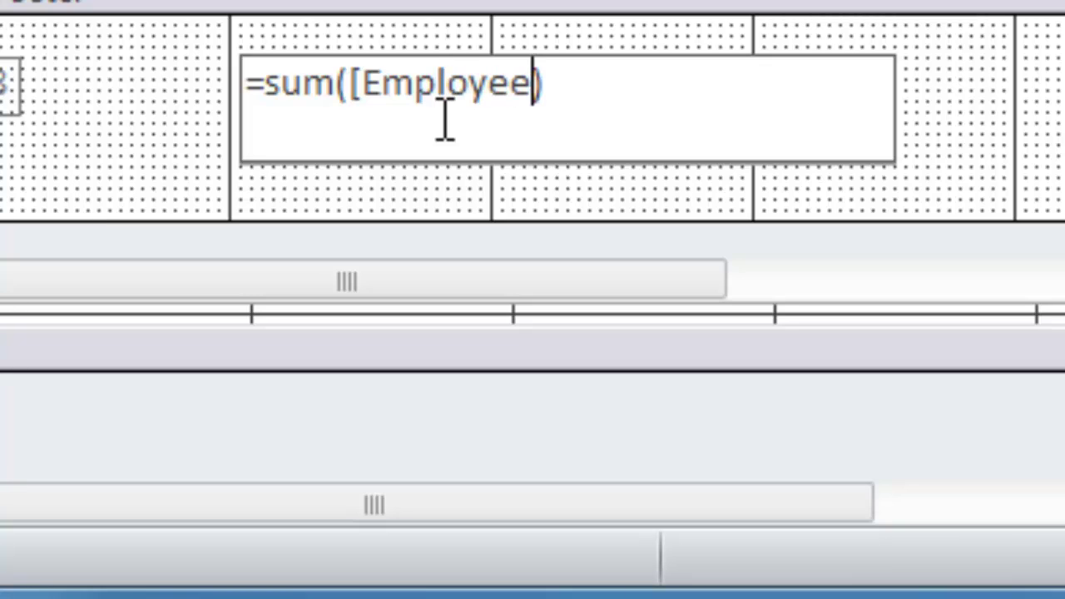
text(Wage)
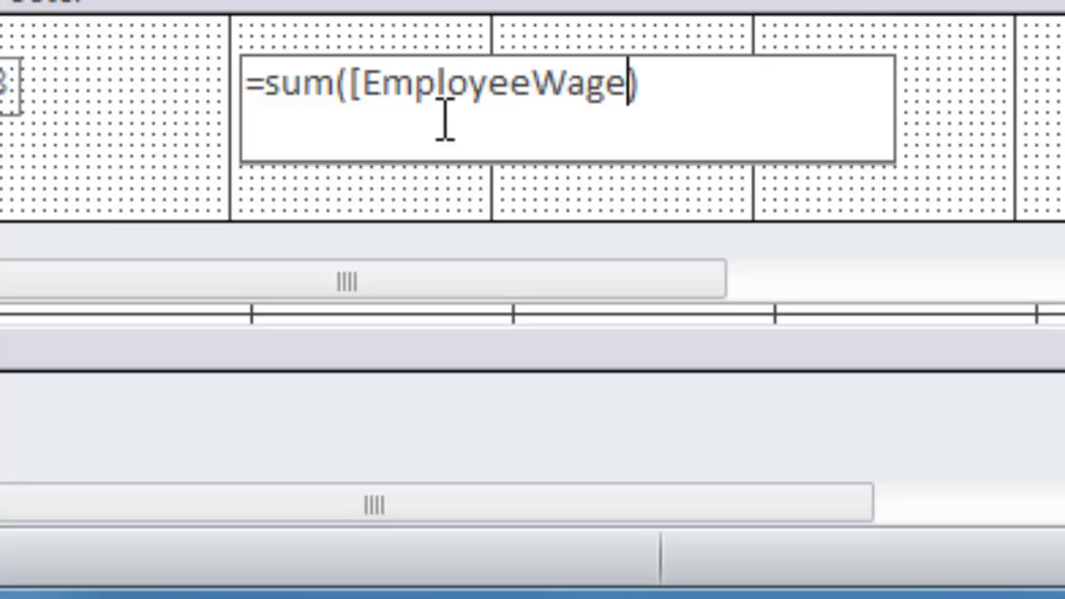
text(]*)
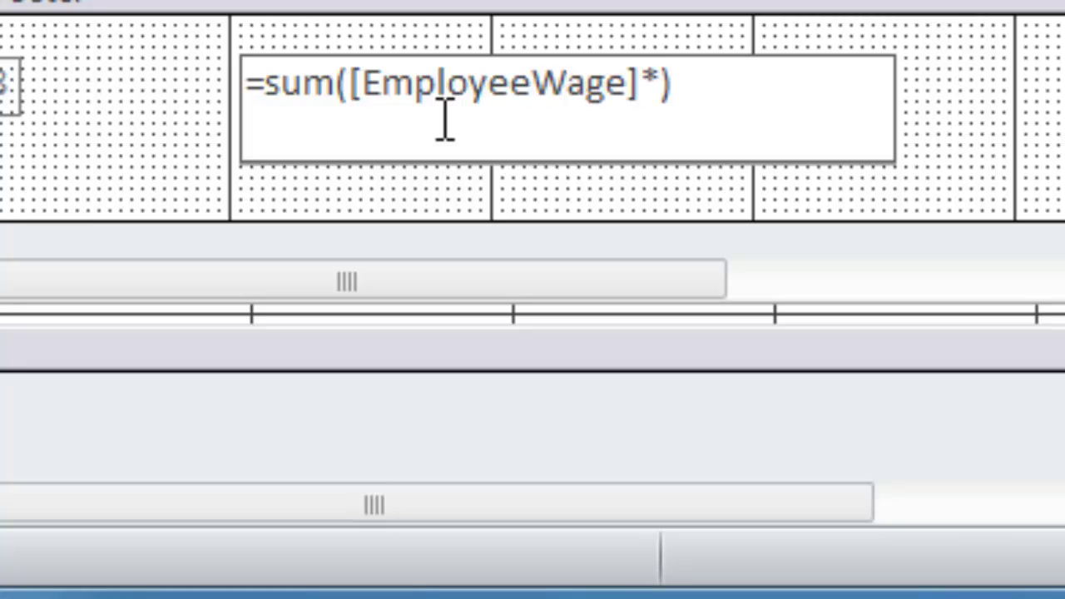
text([Trans)
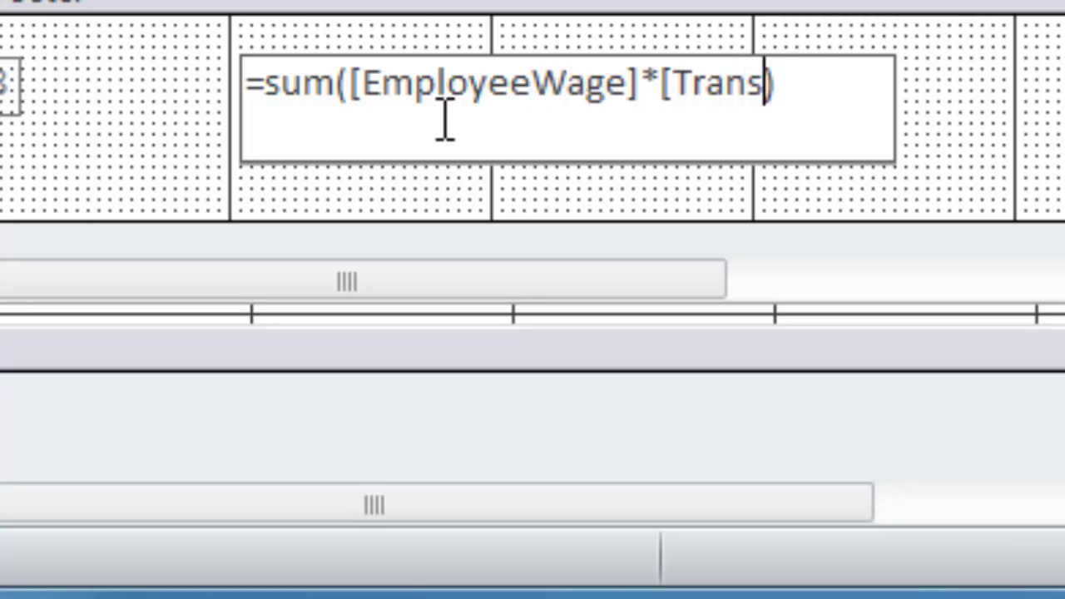
text(actionHours)
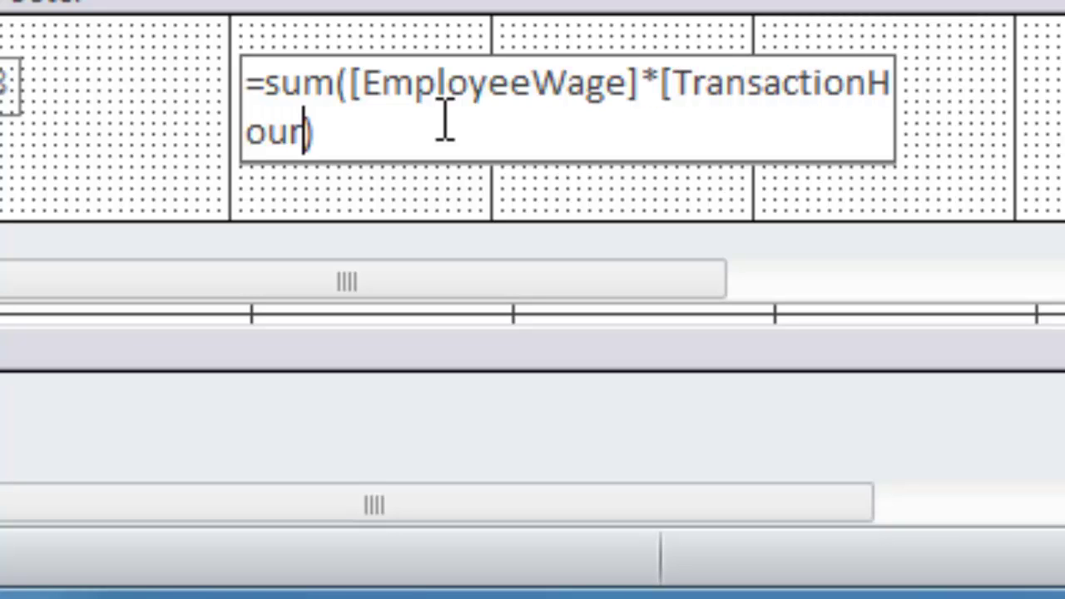
text(])
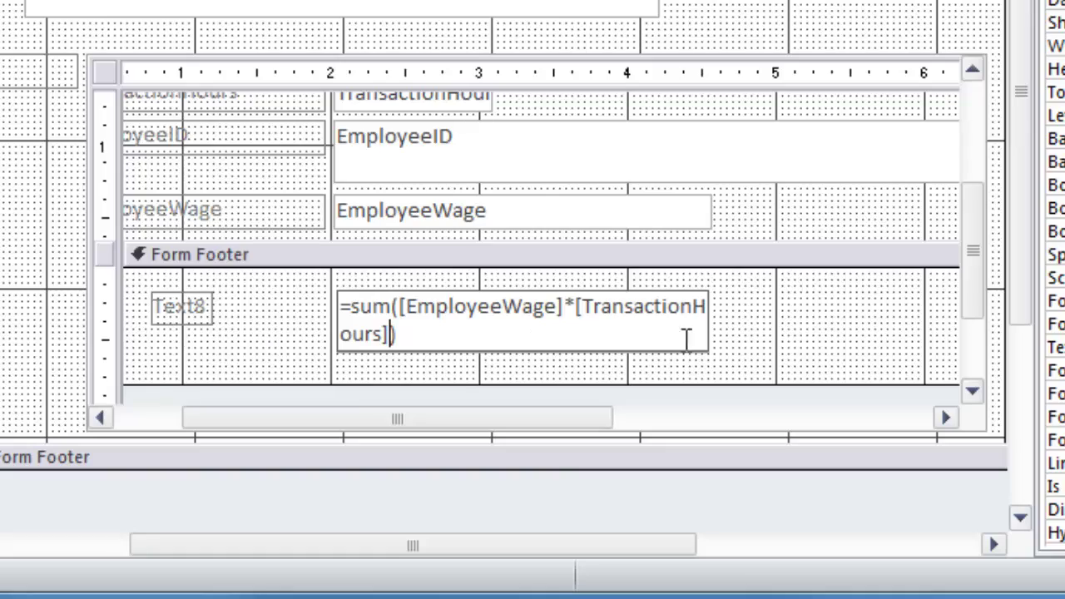
click(781, 356)
click(583, 338)
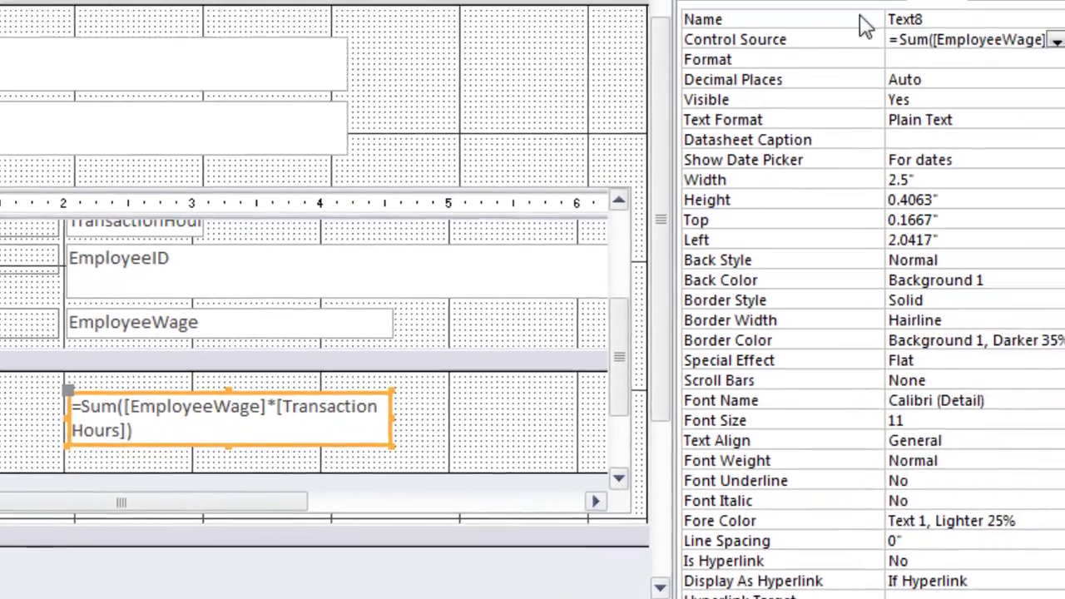
Name the subform footer's sum text box TotalTransactionCost and save the Clients form.
key(F4)
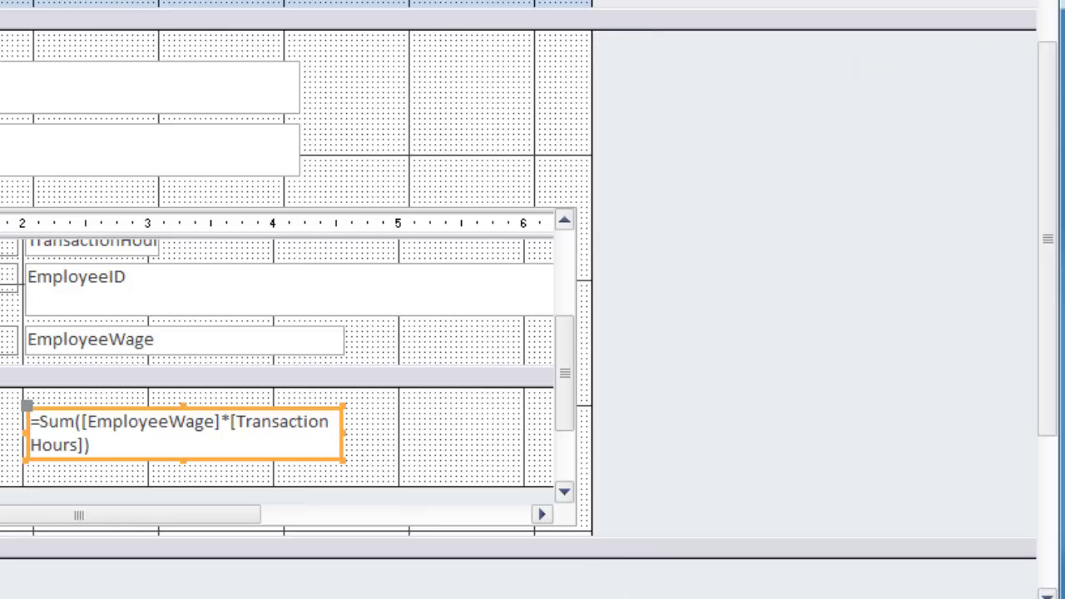
key(F4)
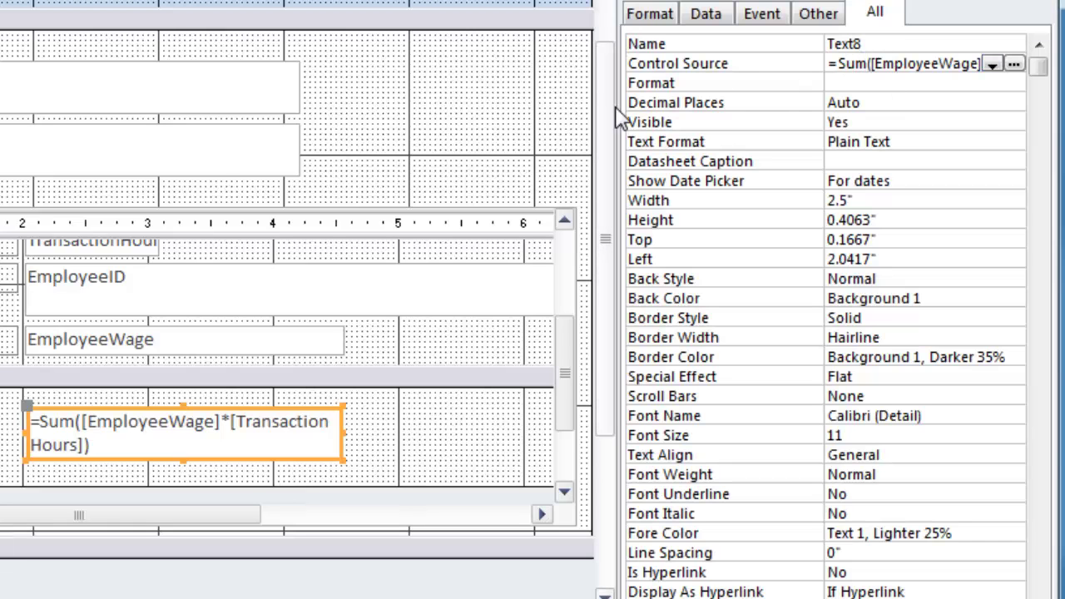
double_click(863, 43)
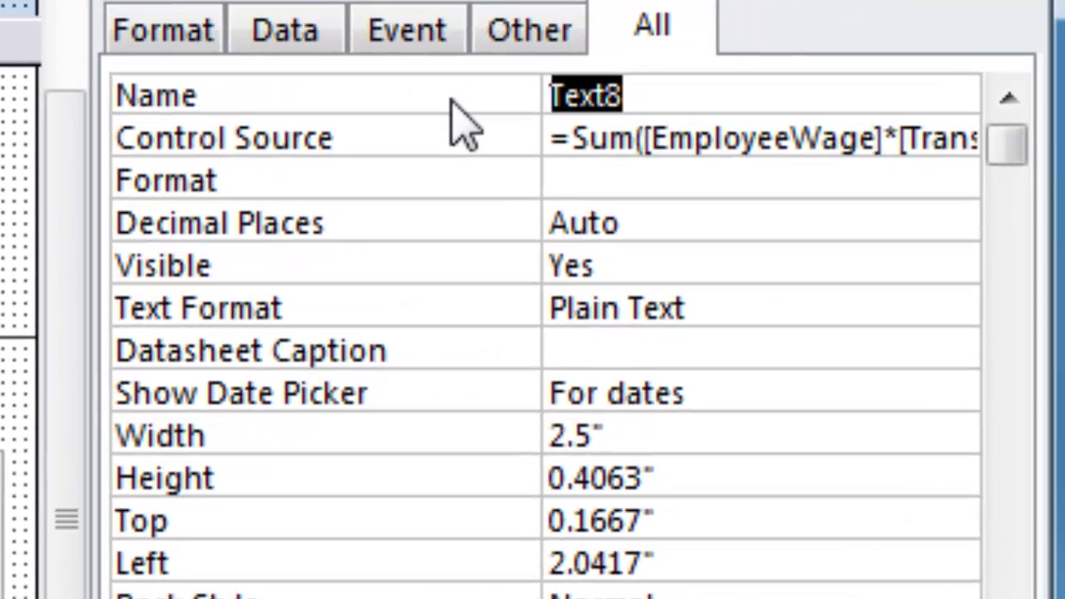
text(TotalTransa)
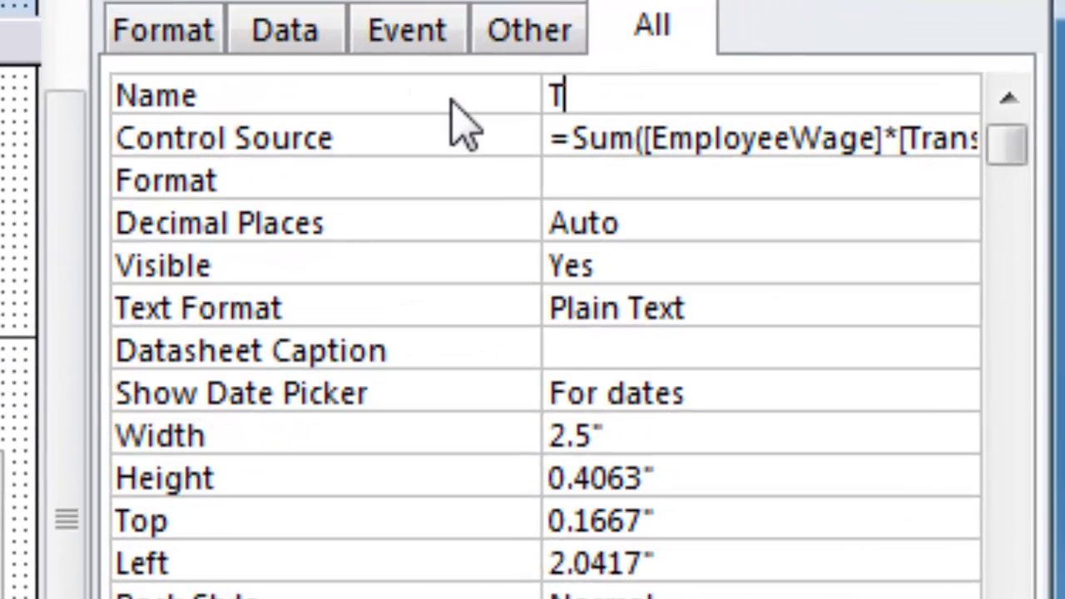
text(ctionCost)
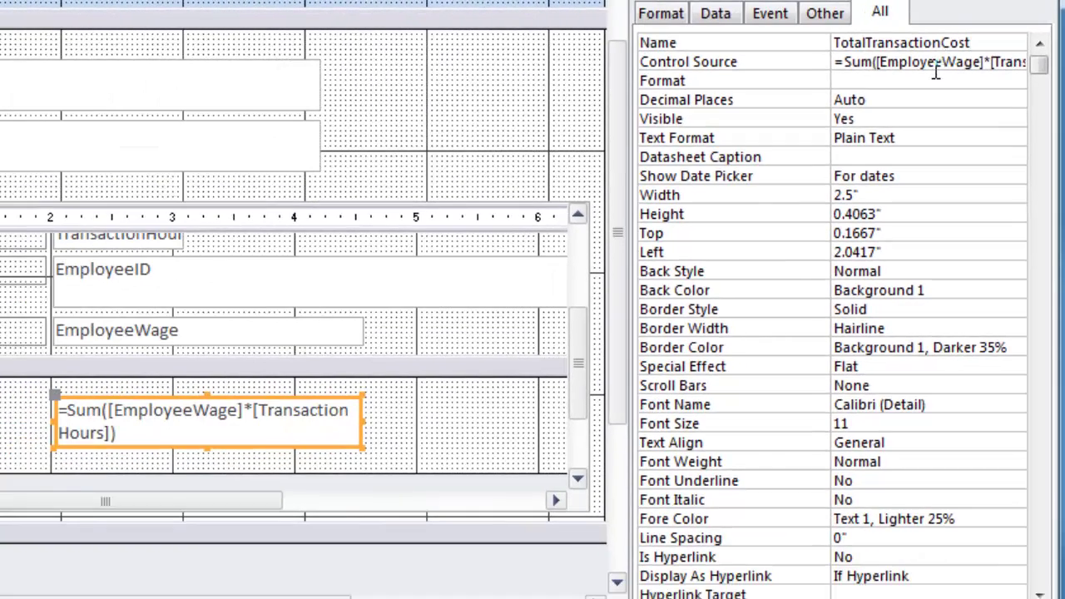
click(408, 66)
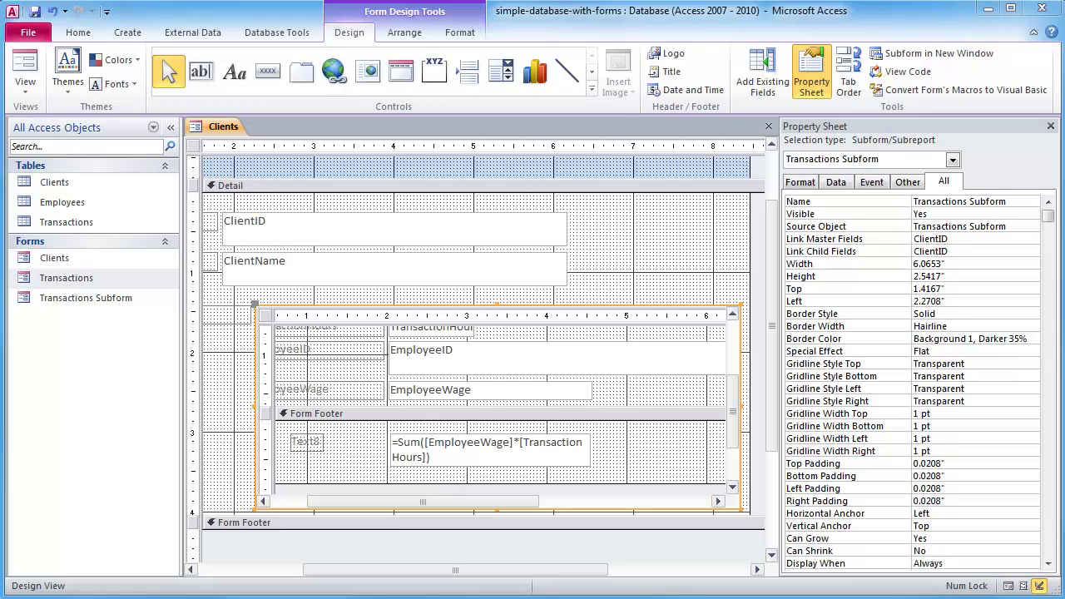
click(37, 17)
click(932, 204)
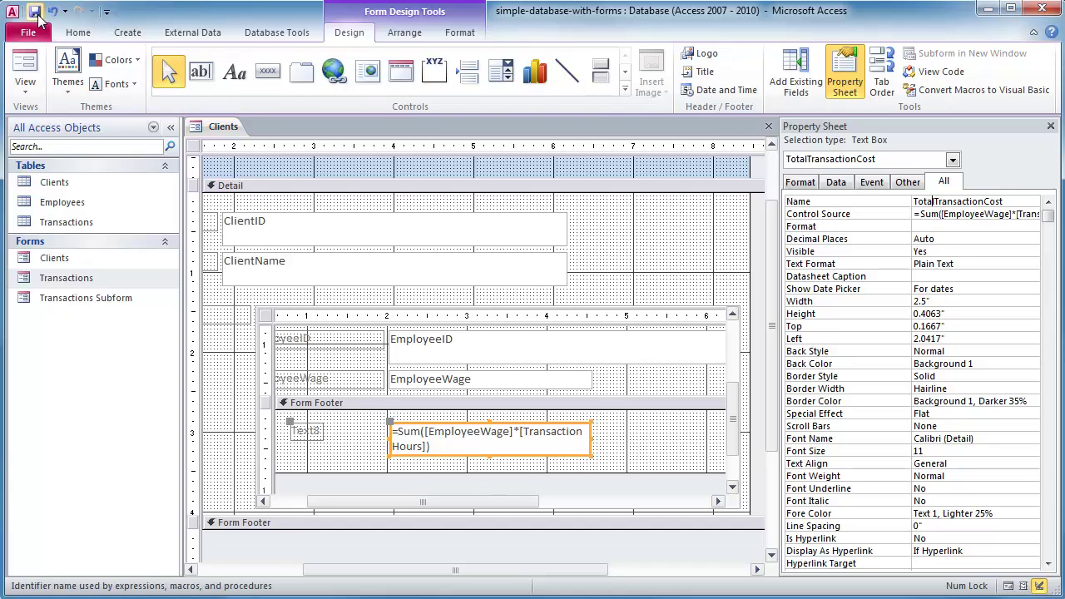
Shorten the ClientName and ClientID text boxes so both end near the 4-inch mark of the form.
click(674, 278)
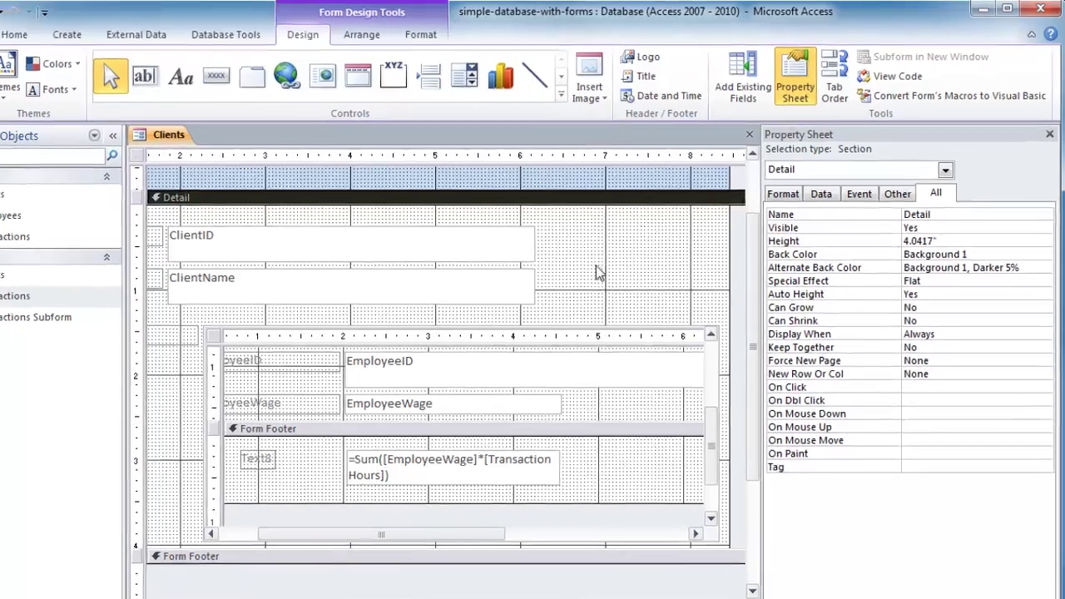
click(501, 277)
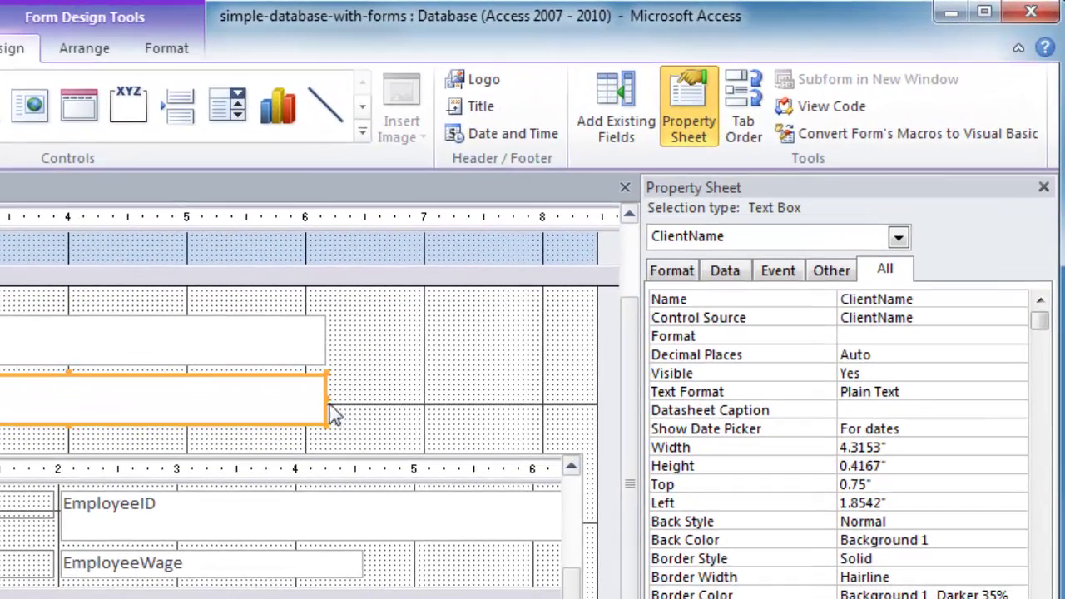
drag(537, 294, 373, 285)
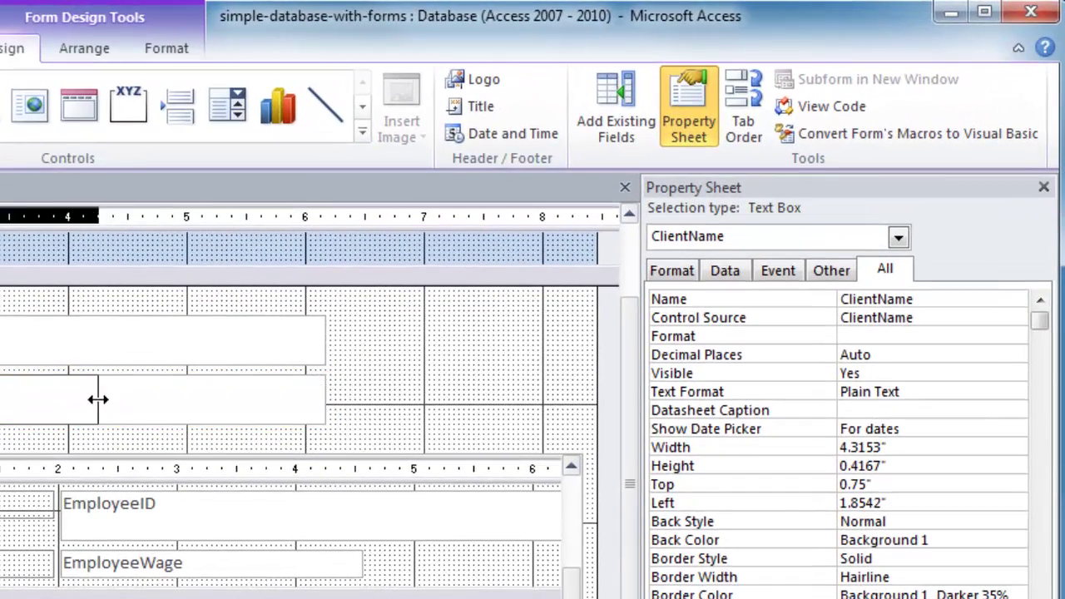
drag(98, 399, 73, 399)
click(175, 343)
drag(324, 341, 68, 342)
Draw a text box about 2.17 by 0.41 inches in the main form's Detail section, above the subform and beside ClientName.
click(304, 387)
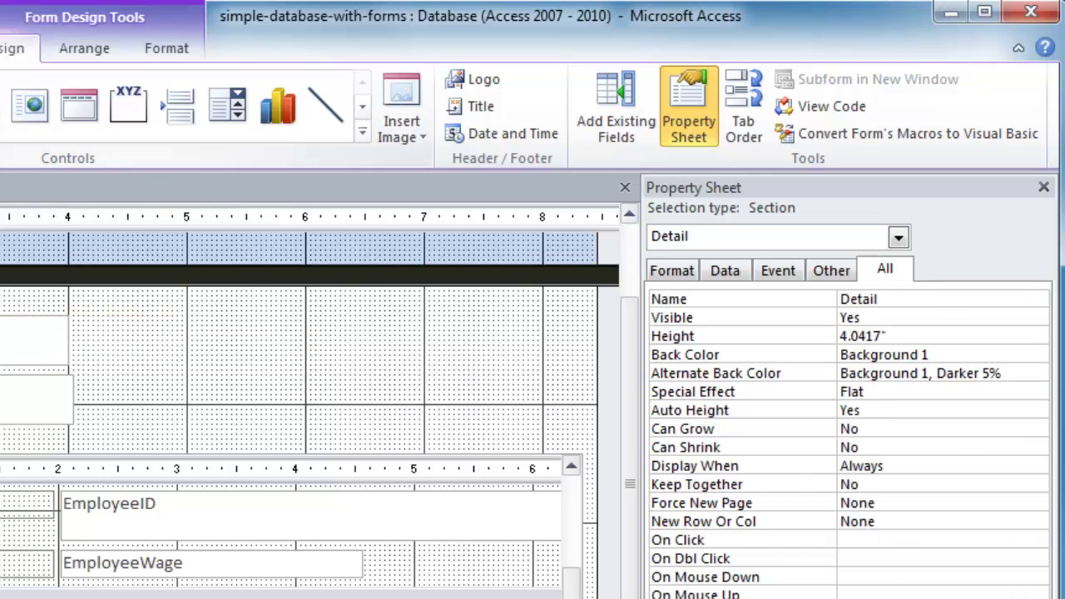
click(2, 104)
drag(241, 362, 497, 413)
click(189, 348)
Move the new text box's label above the box and change its caption to Balance.
click(133, 377)
drag(95, 368, 404, 325)
double_click(412, 339)
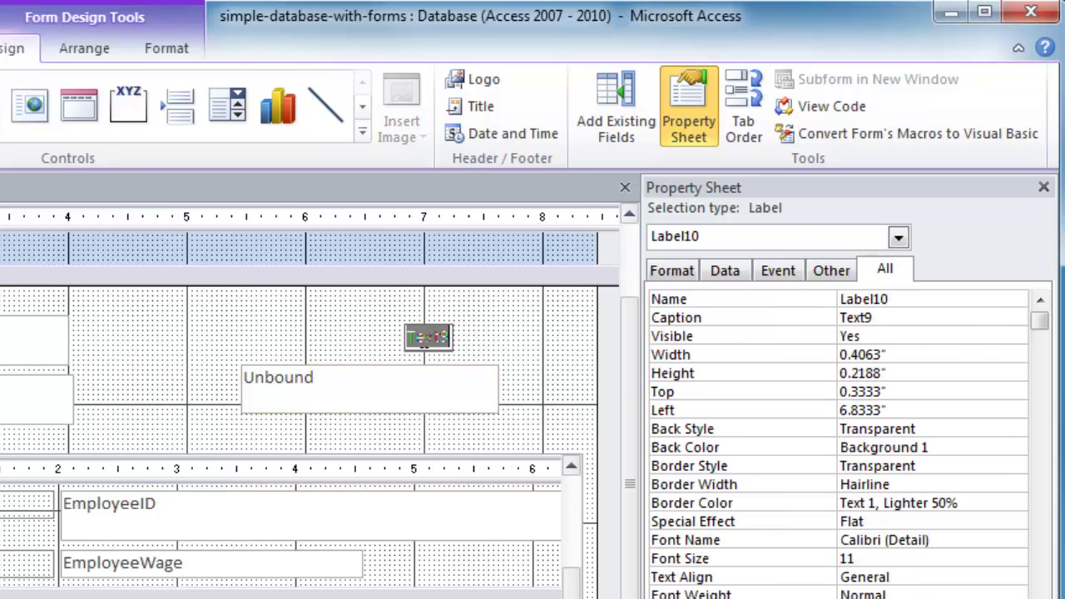
text(Balance)
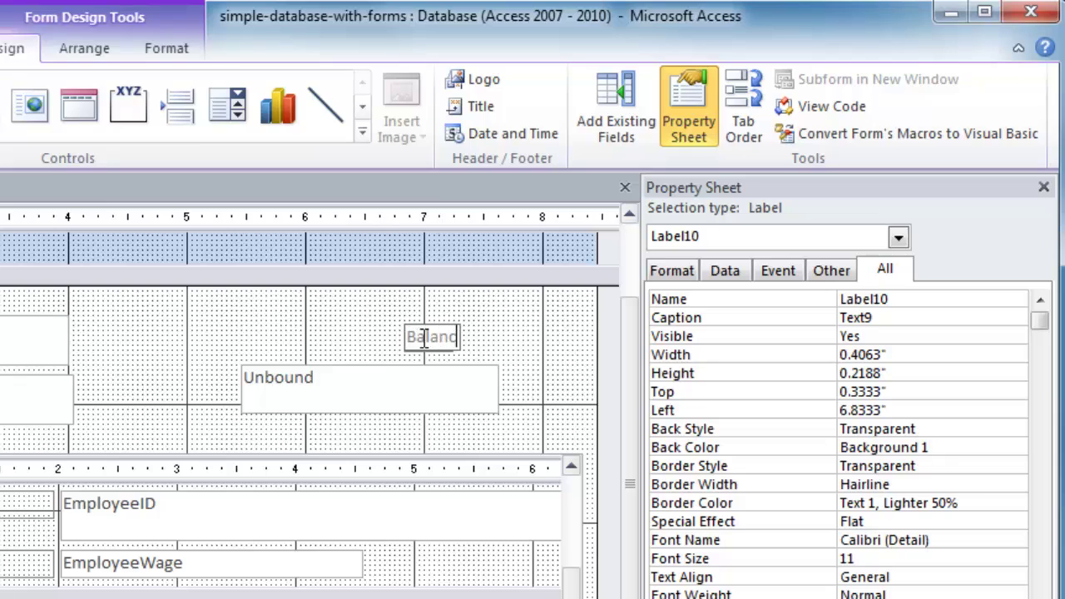
click(550, 356)
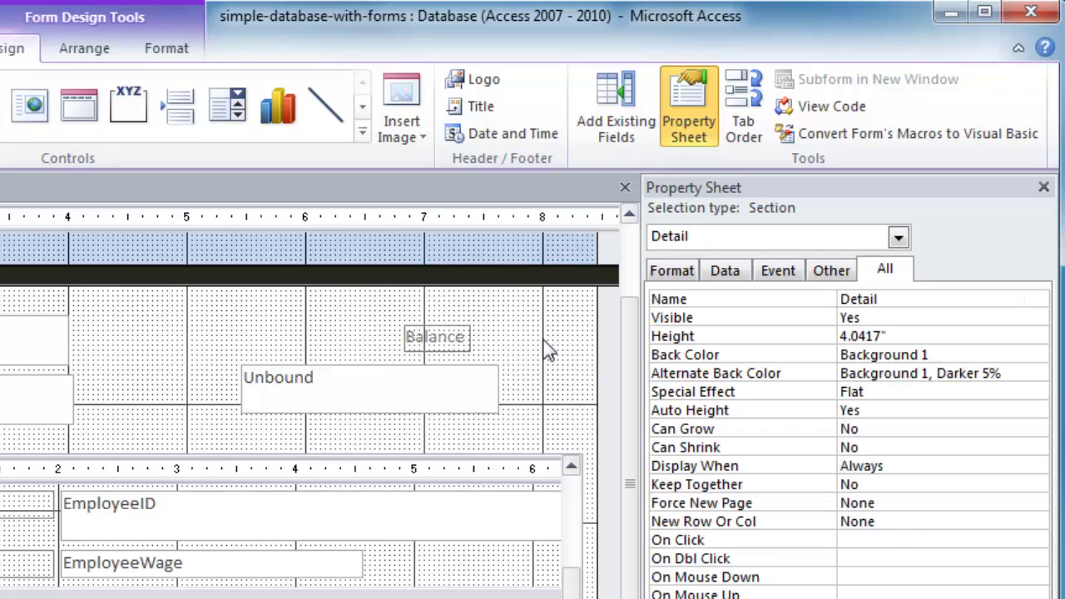
Open the Expression Builder for the Control Source of the unbound Balance text box.
click(342, 376)
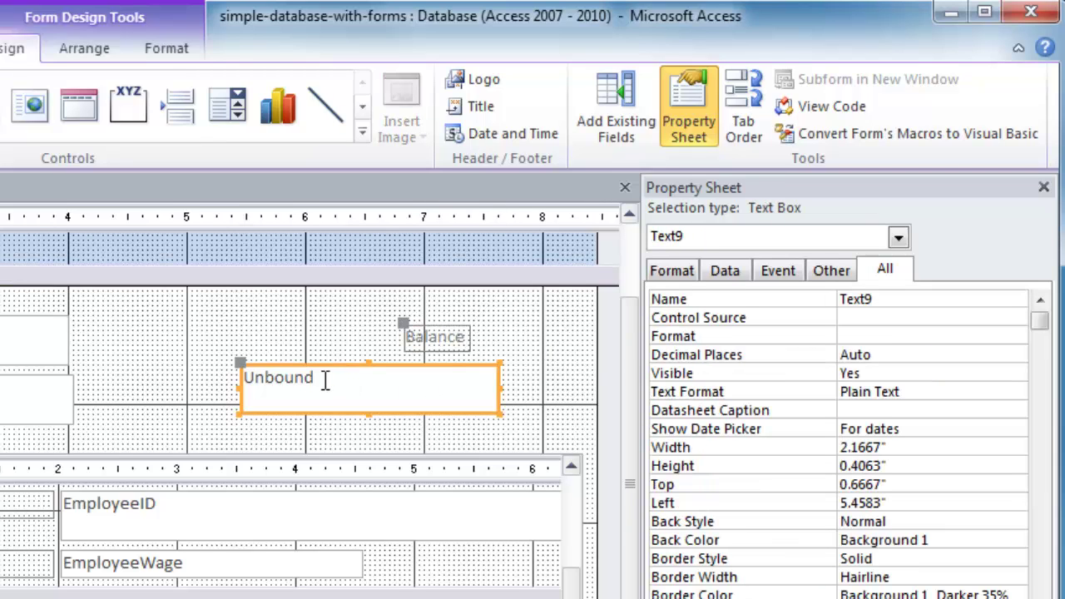
click(325, 378)
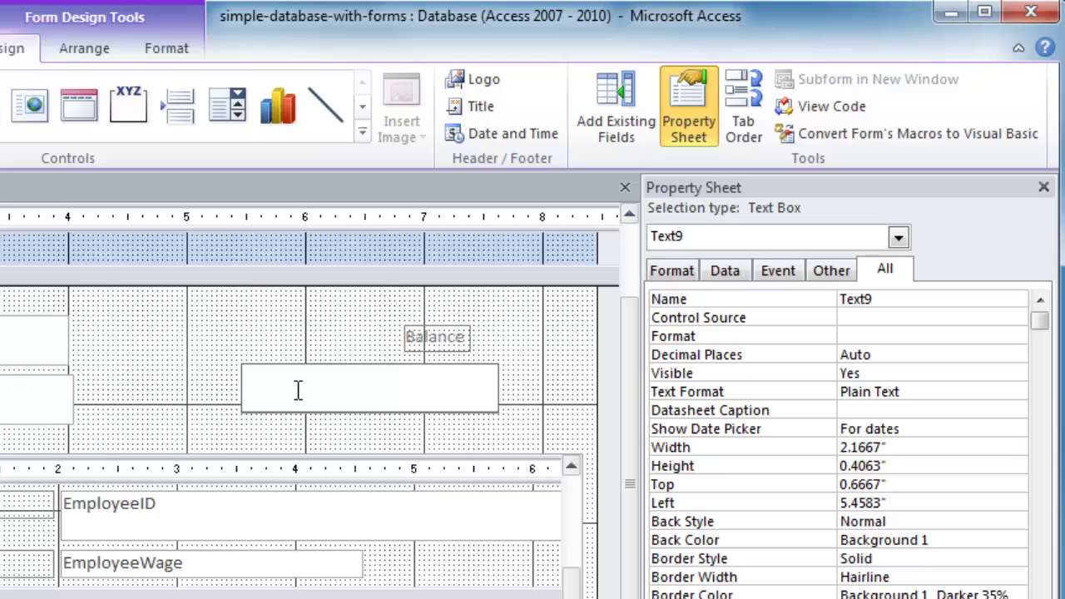
click(855, 319)
click(868, 315)
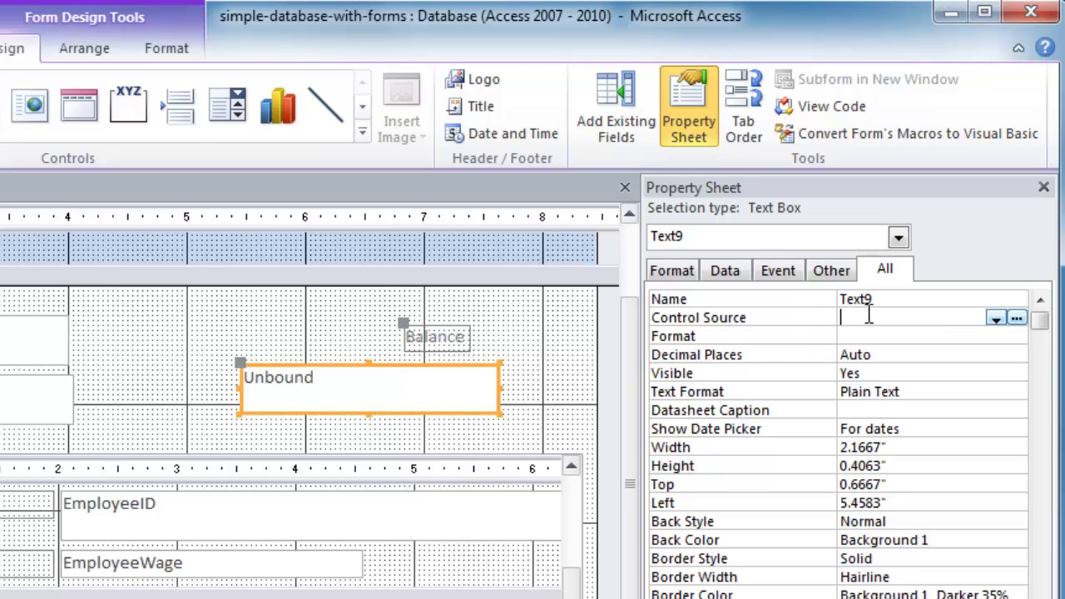
click(1016, 319)
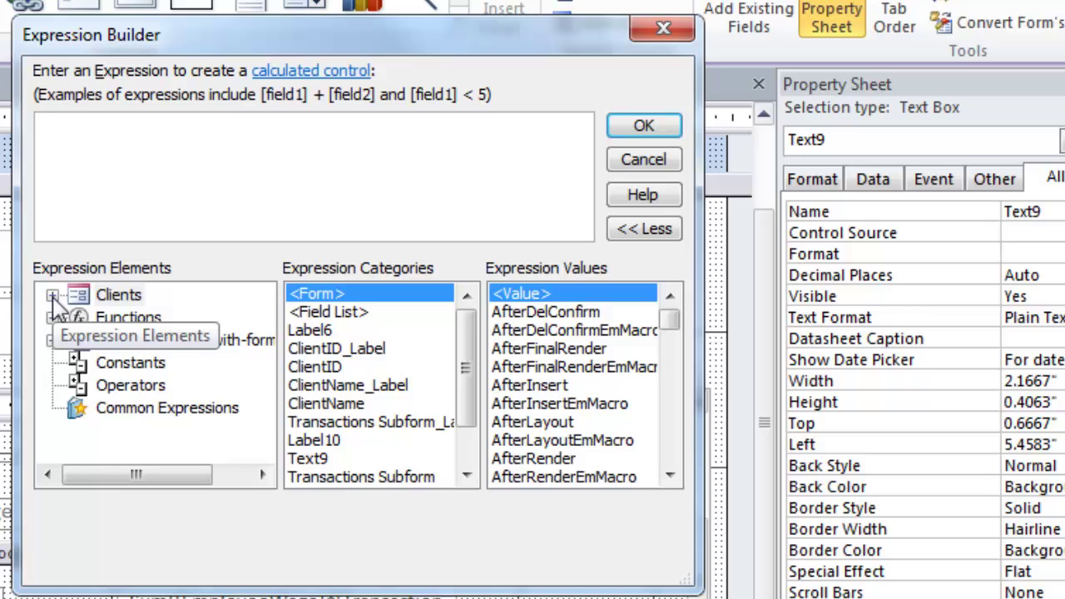
Build the expression =[Transactions Subform].Form![TotalTransactionCost] from the subform's controls and accept it for the Balance text box.
click(52, 295)
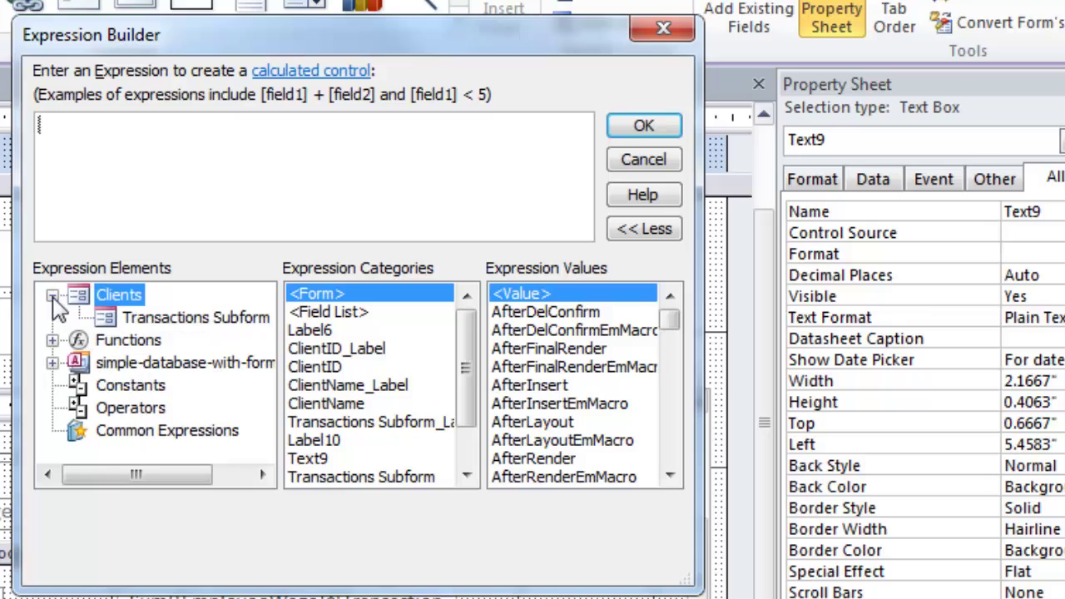
click(166, 317)
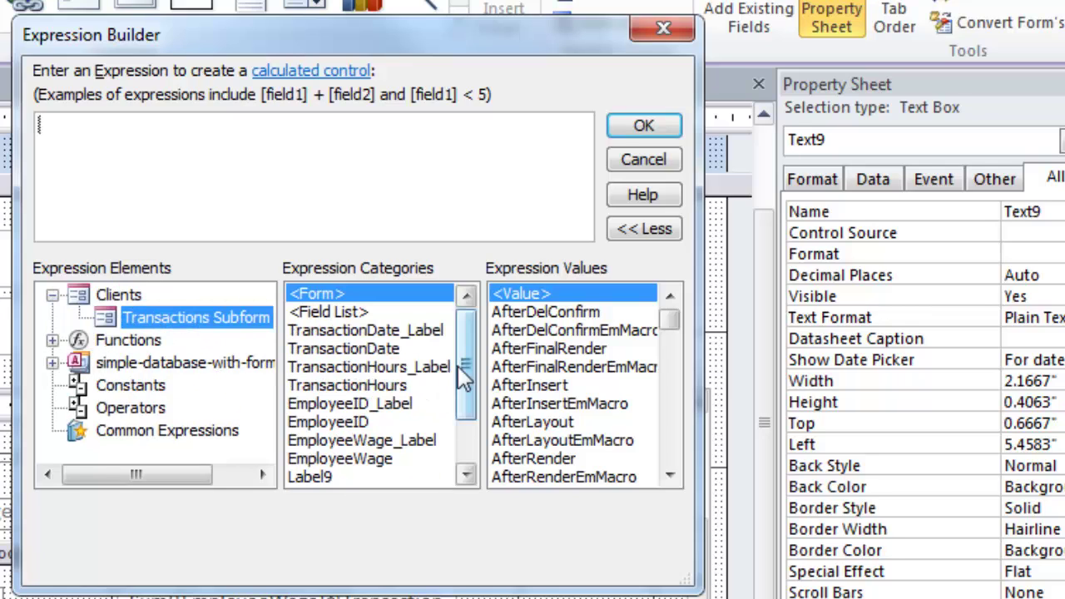
drag(463, 374, 468, 408)
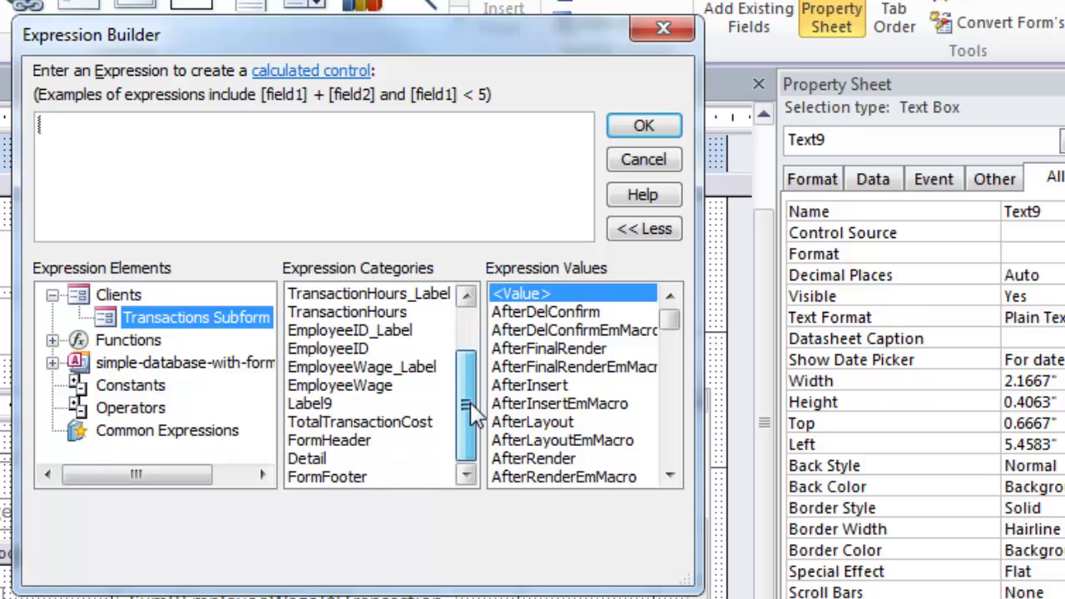
click(341, 427)
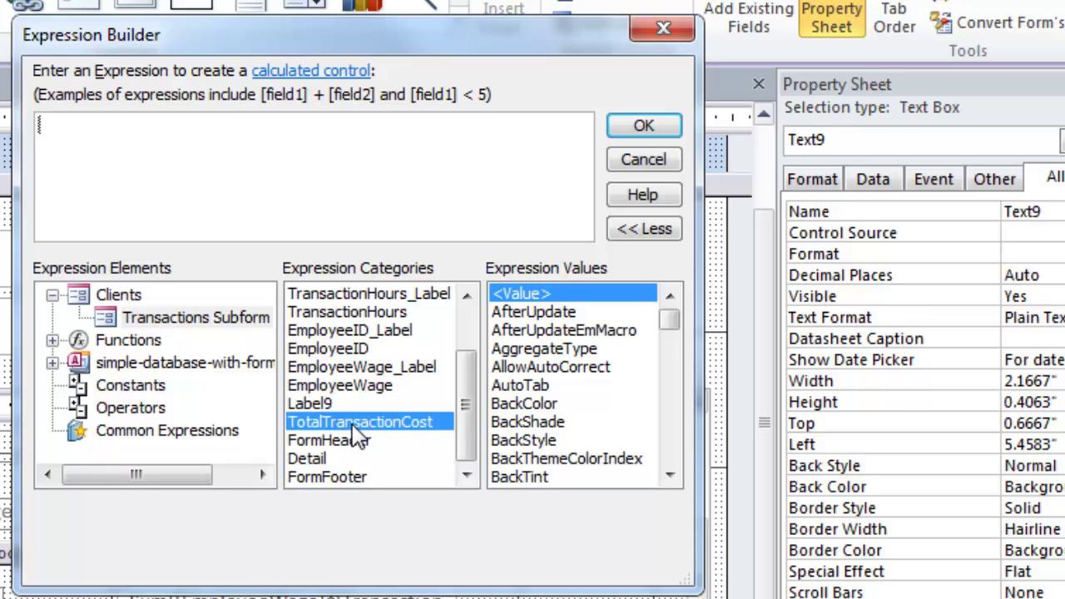
double_click(353, 426)
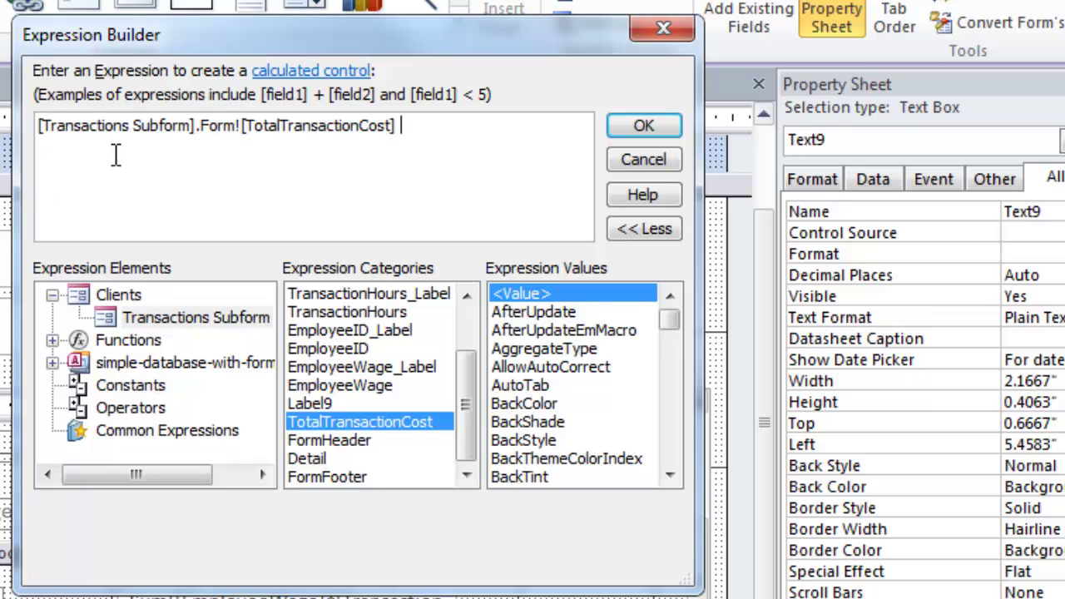
click(37, 126)
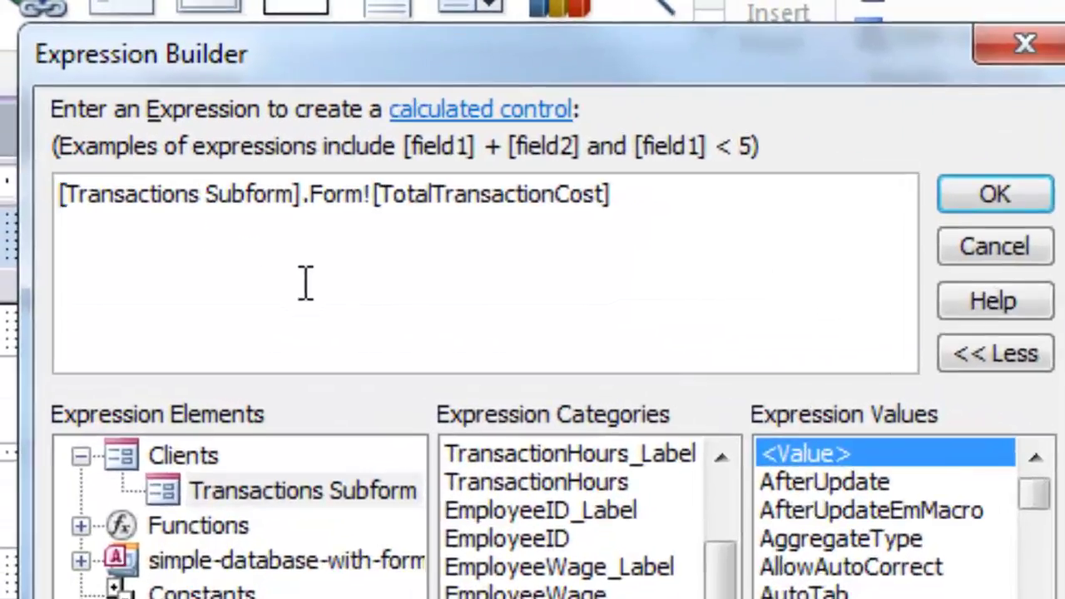
text(=)
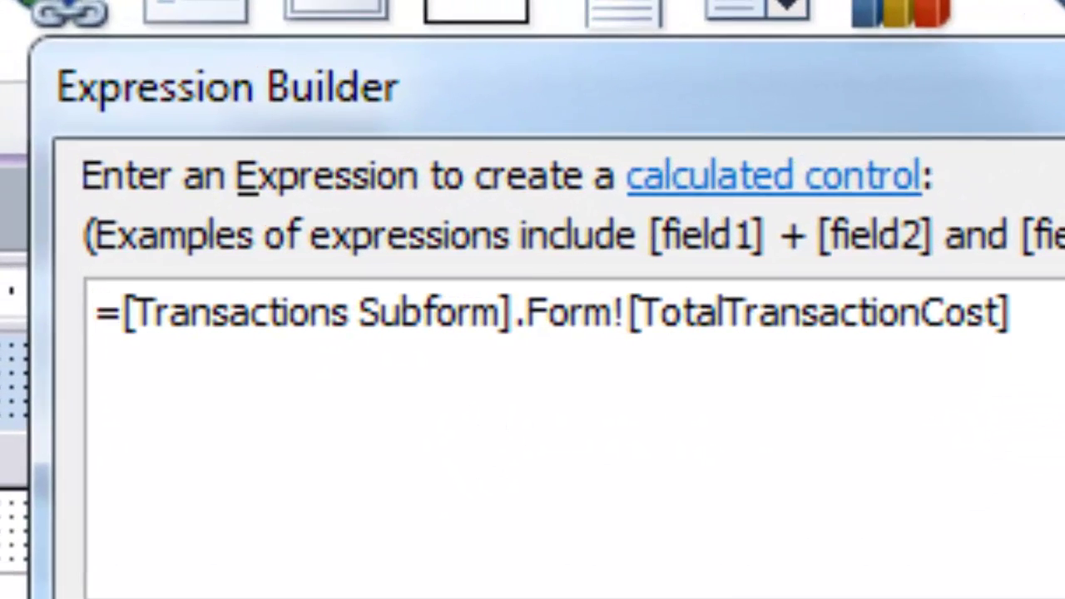
key(Return)
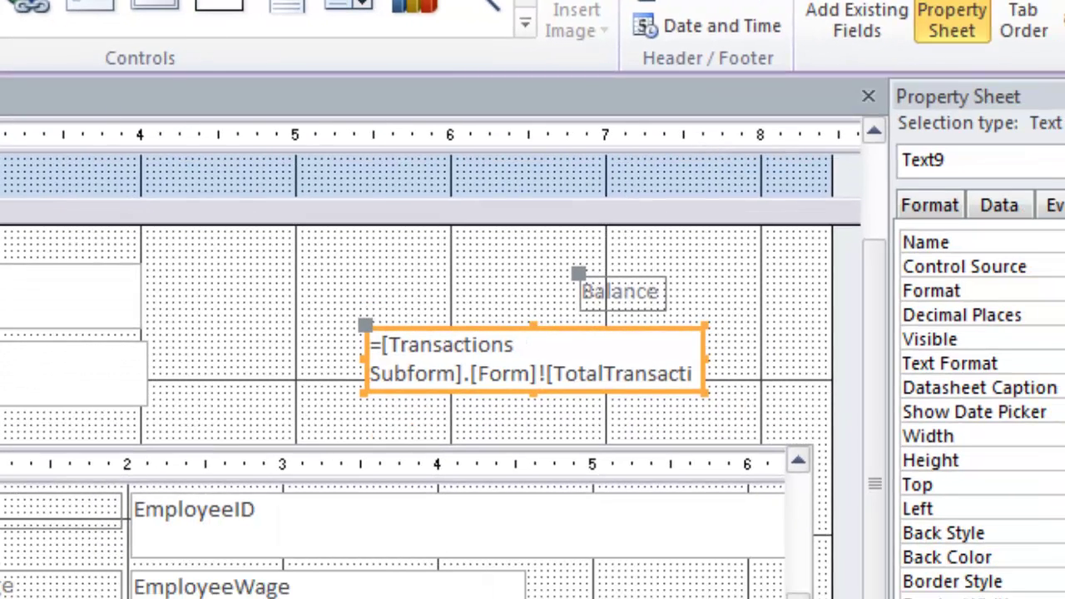
In Form view, narrow the subform's EmployeeID column and browse through to the third client record to compare balances.
key(F5)
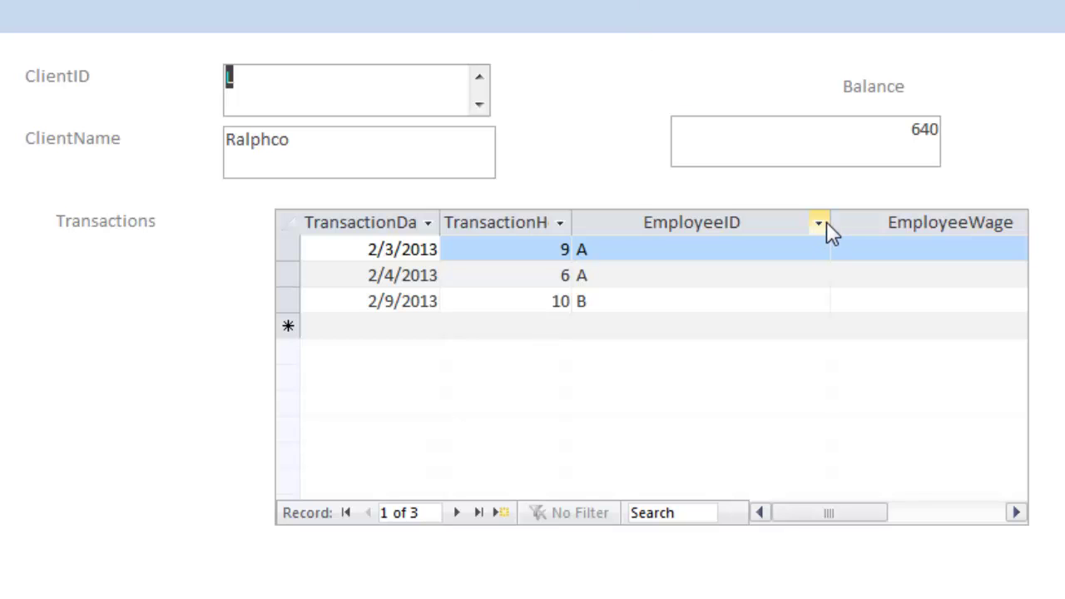
drag(829, 223, 702, 226)
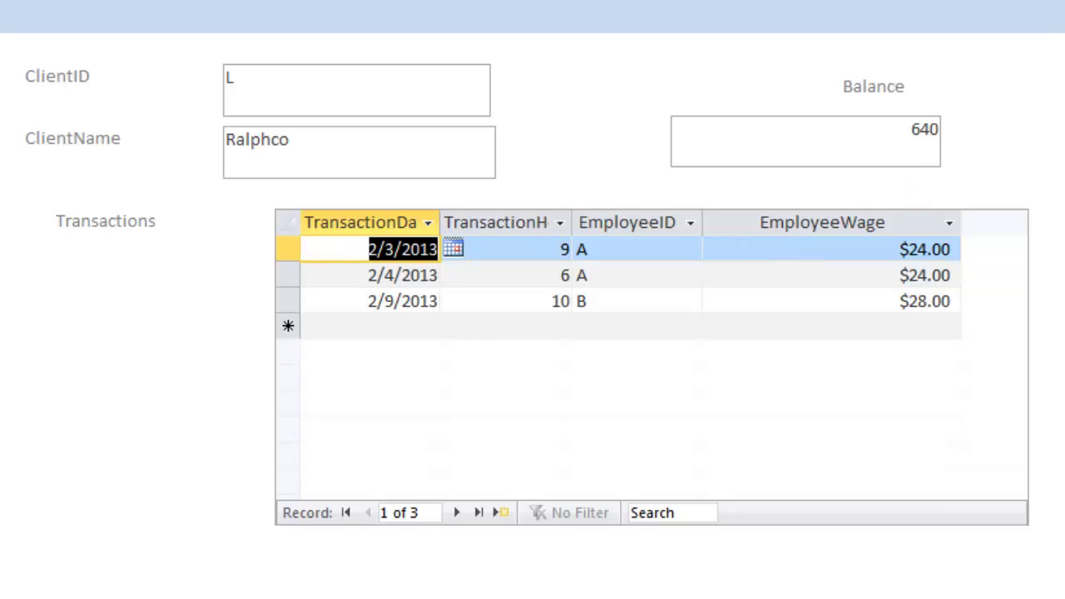
key(Page_Down)
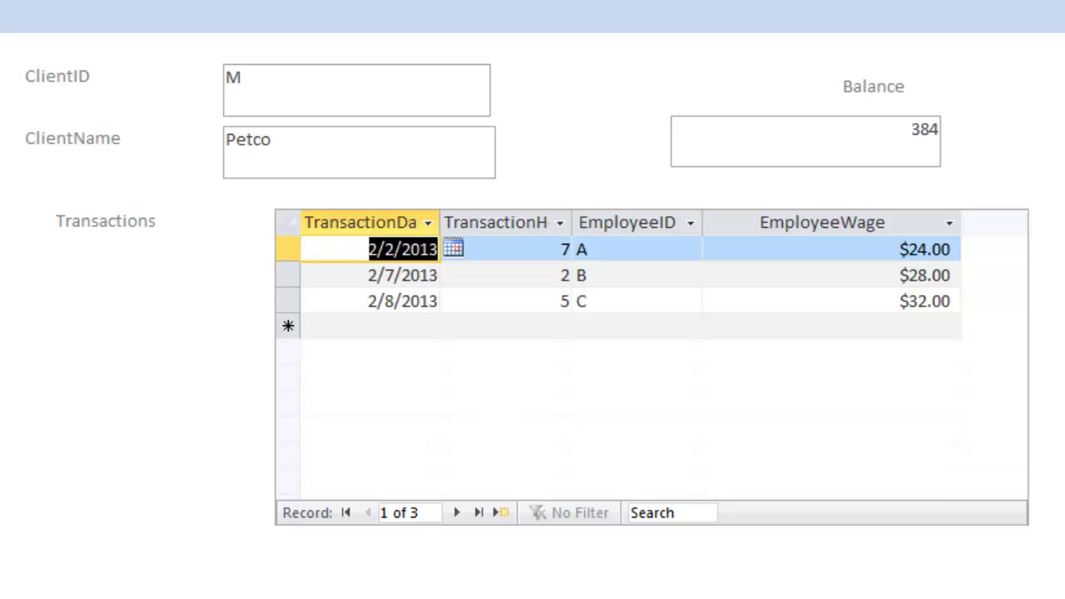
key(Page_Down)
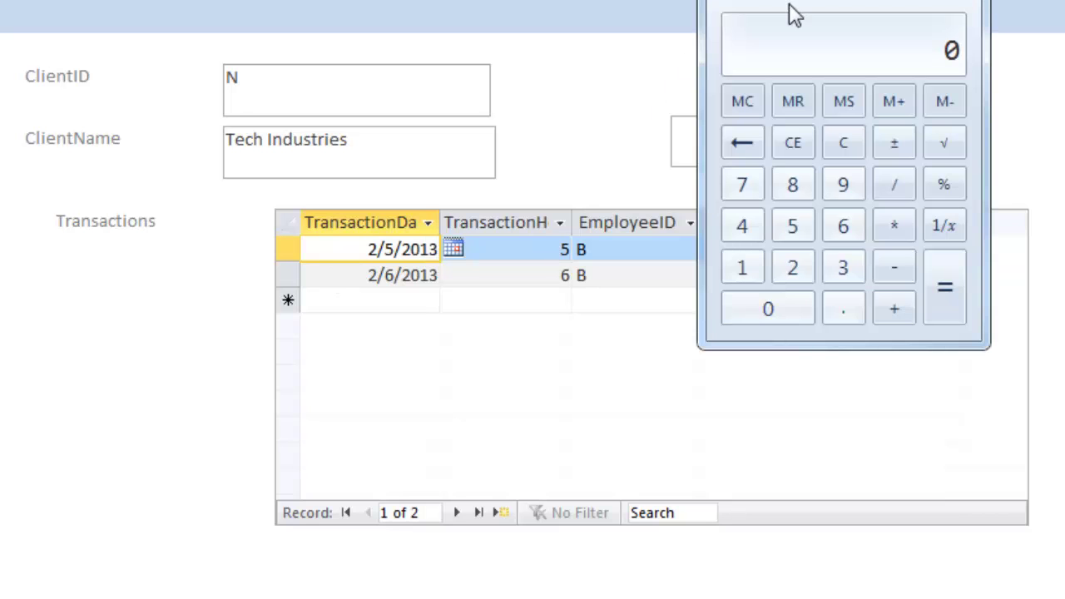
Move Calculator clear of the form, multiply 11 by 28 to check the Tech Industries balance, and close Calculator.
drag(819, 0, 6, 121)
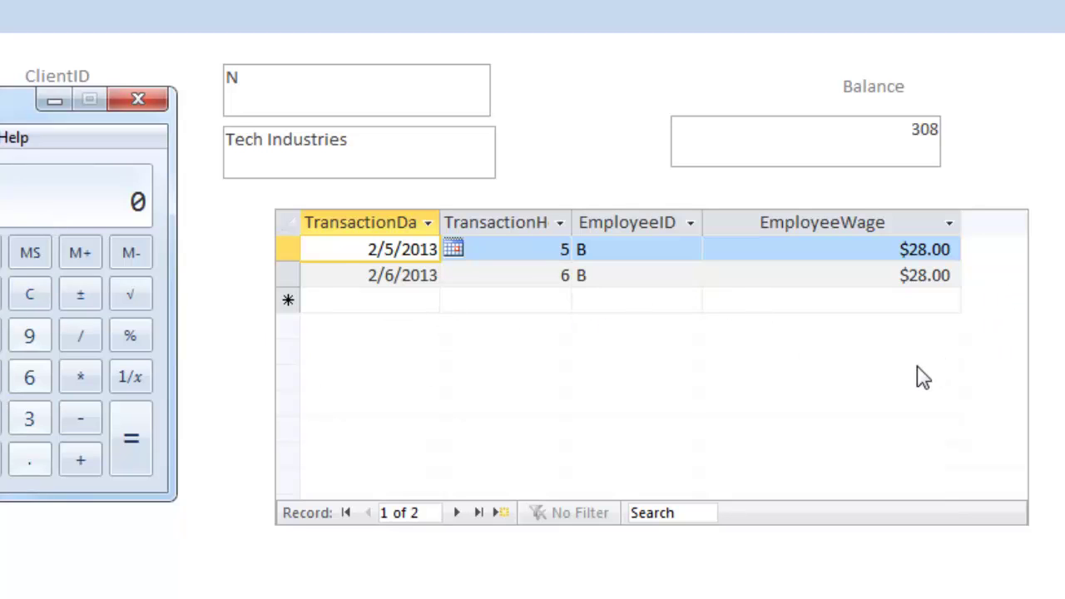
text(11)
click(83, 382)
click(3, 419)
click(1, 335)
click(136, 431)
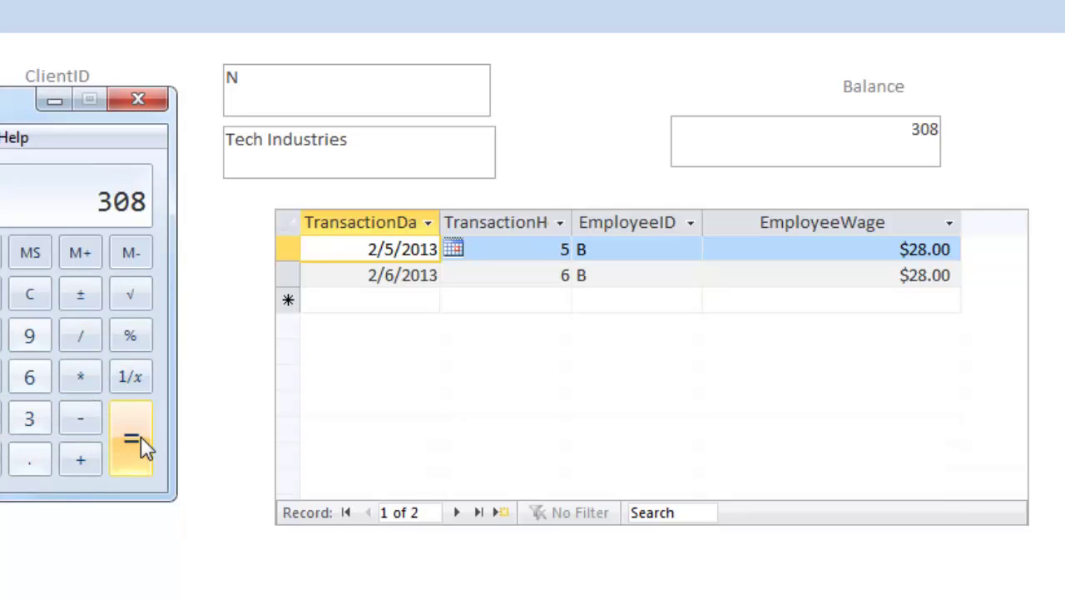
click(149, 106)
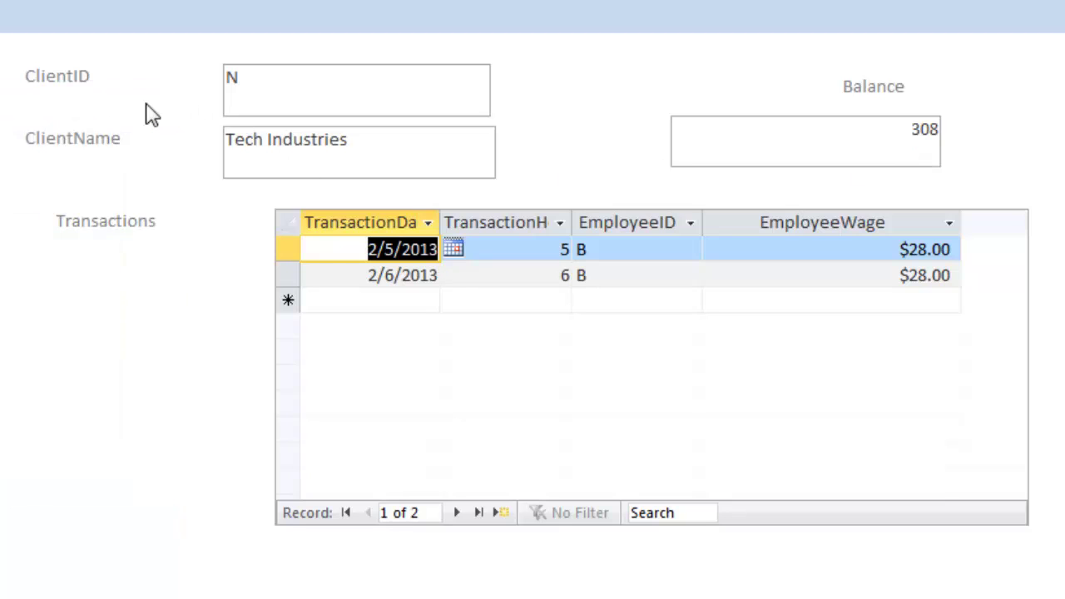